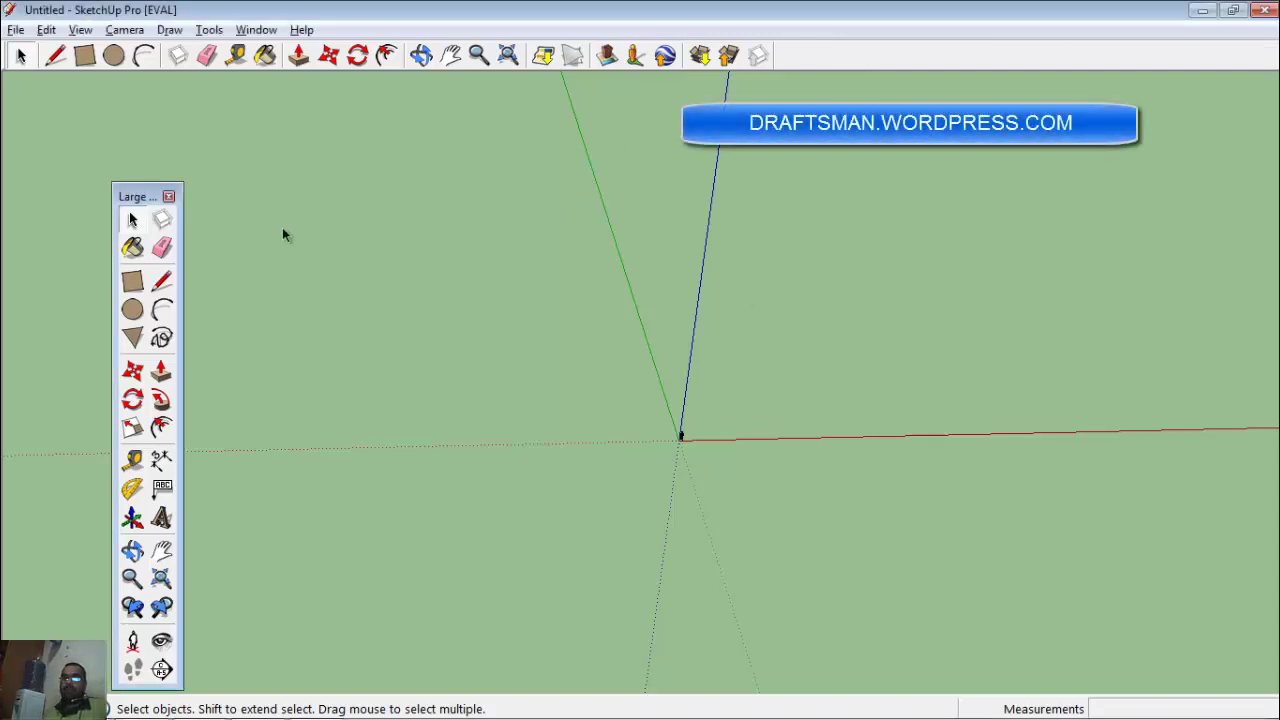
Draw a rectangular ground footprint and push it up about 97' 10 3/16" into a box.
{"action": "left_click", "coordinate": [85, 57]}
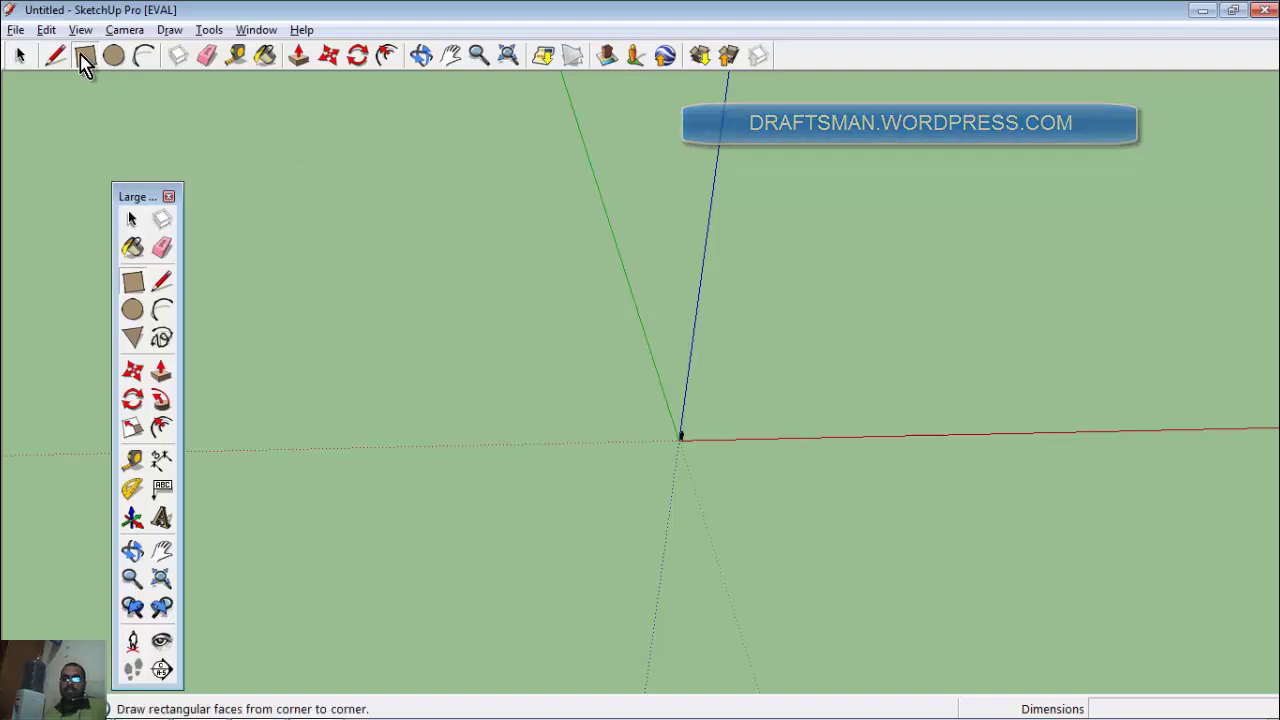
{"action": "left_click", "coordinate": [954, 519]}
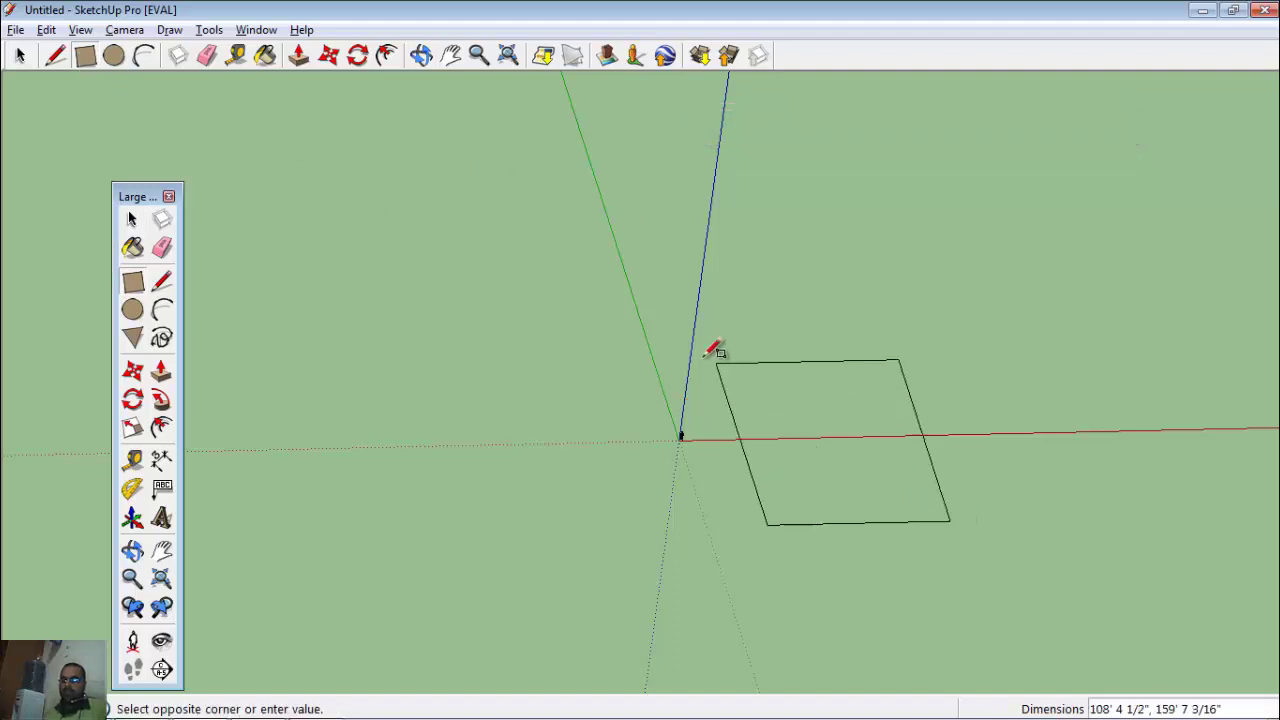
{"action": "left_click", "coordinate": [680, 337]}
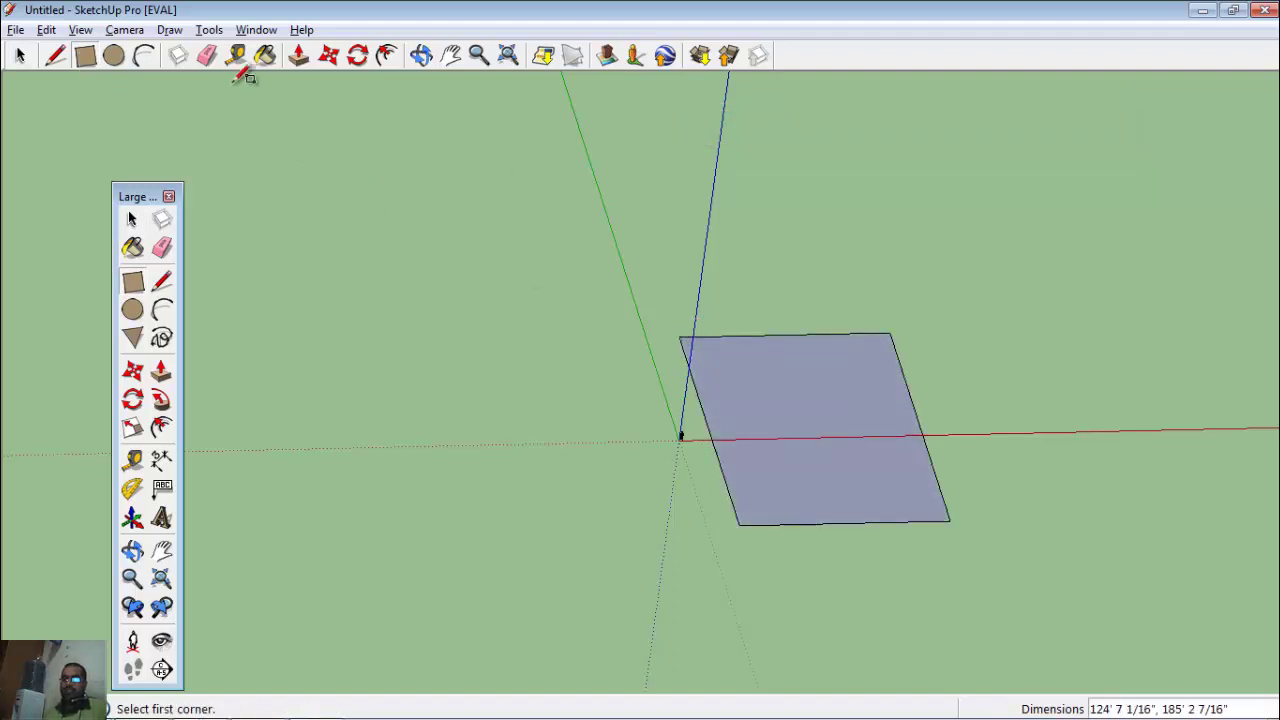
{"action": "left_click", "coordinate": [300, 57]}
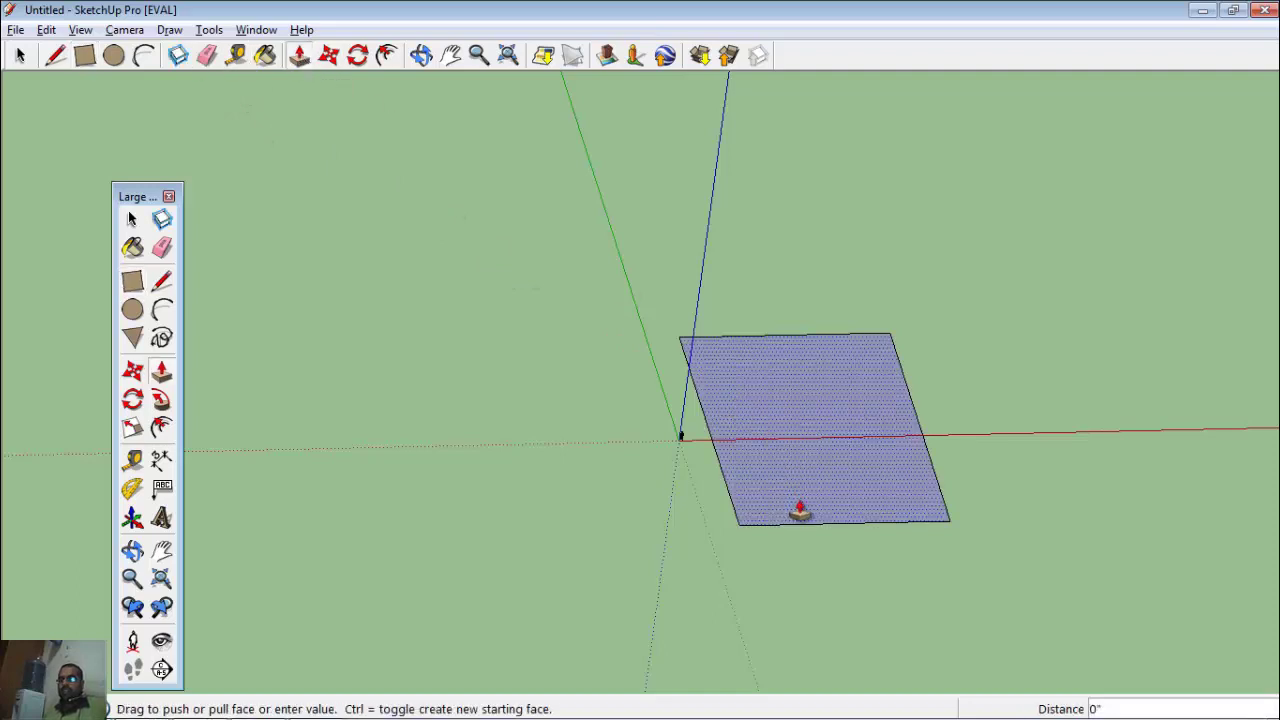
{"action": "left_click_drag", "start_coordinate": [794, 507], "coordinate": [786, 370]}
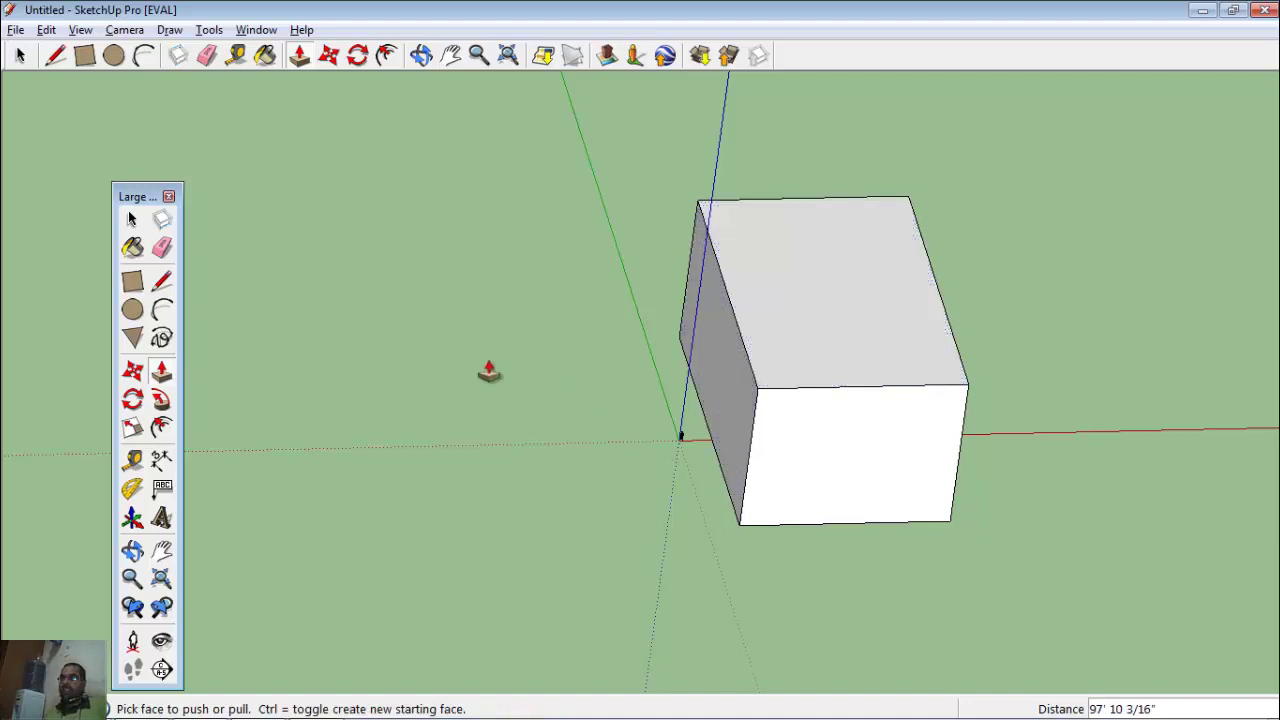
{"action": "left_click", "coordinate": [86, 56]}
Draw a door rectangle from the front wall's bottom edge and recess it into the wall.
{"action": "scroll", "coordinate": [862, 517], "scroll_direction": "up", "scroll_amount": 1}
{"action": "scroll", "coordinate": [840, 517], "scroll_direction": "up", "scroll_amount": 1}
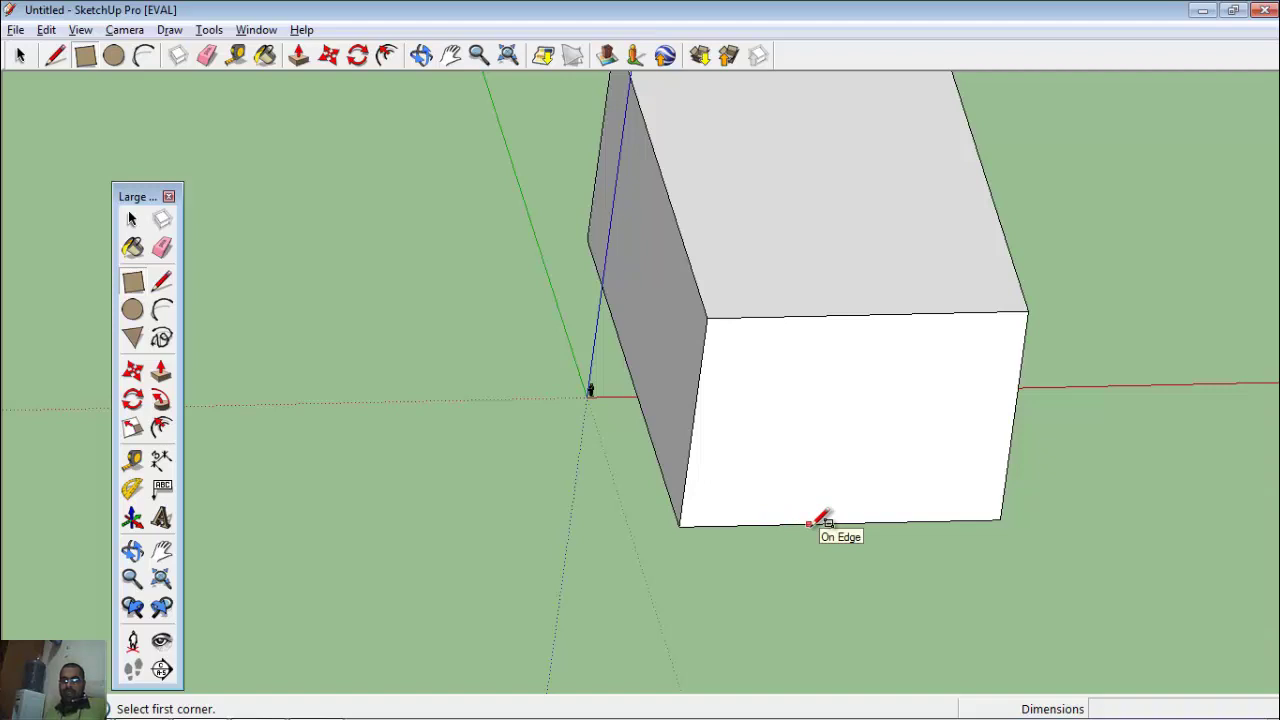
{"action": "left_click", "coordinate": [809, 523]}
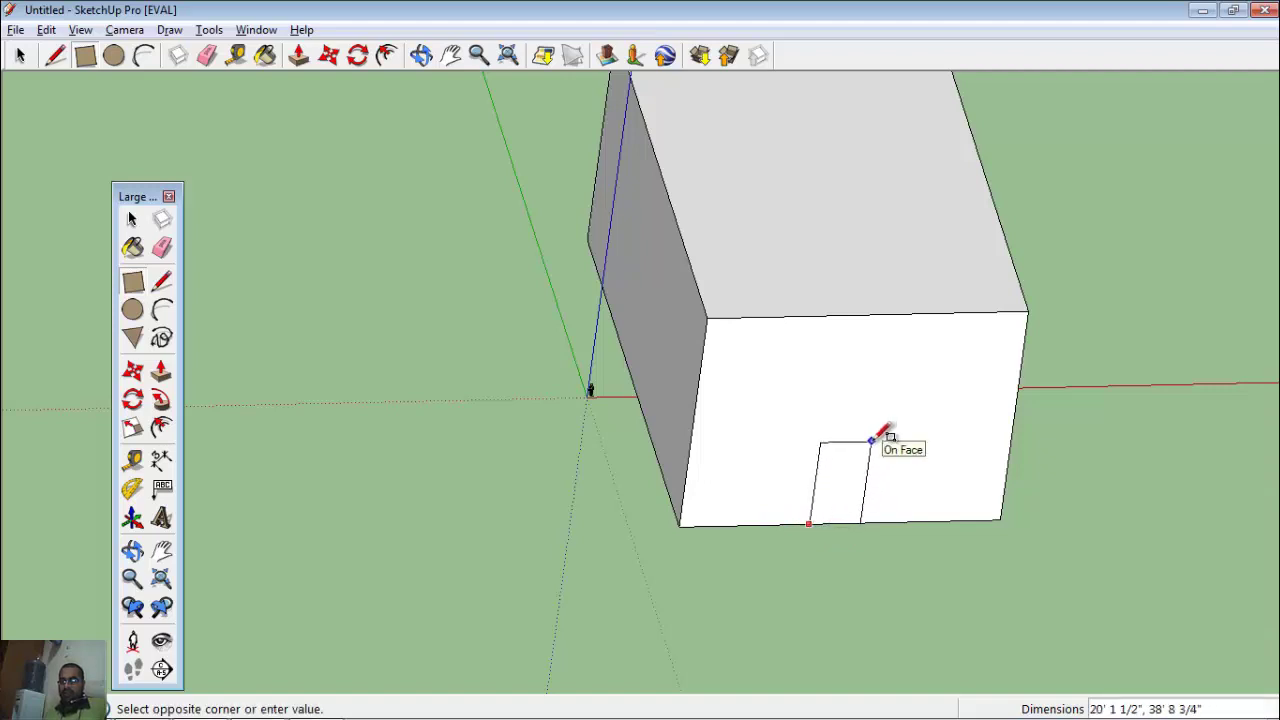
{"action": "left_click", "coordinate": [871, 440]}
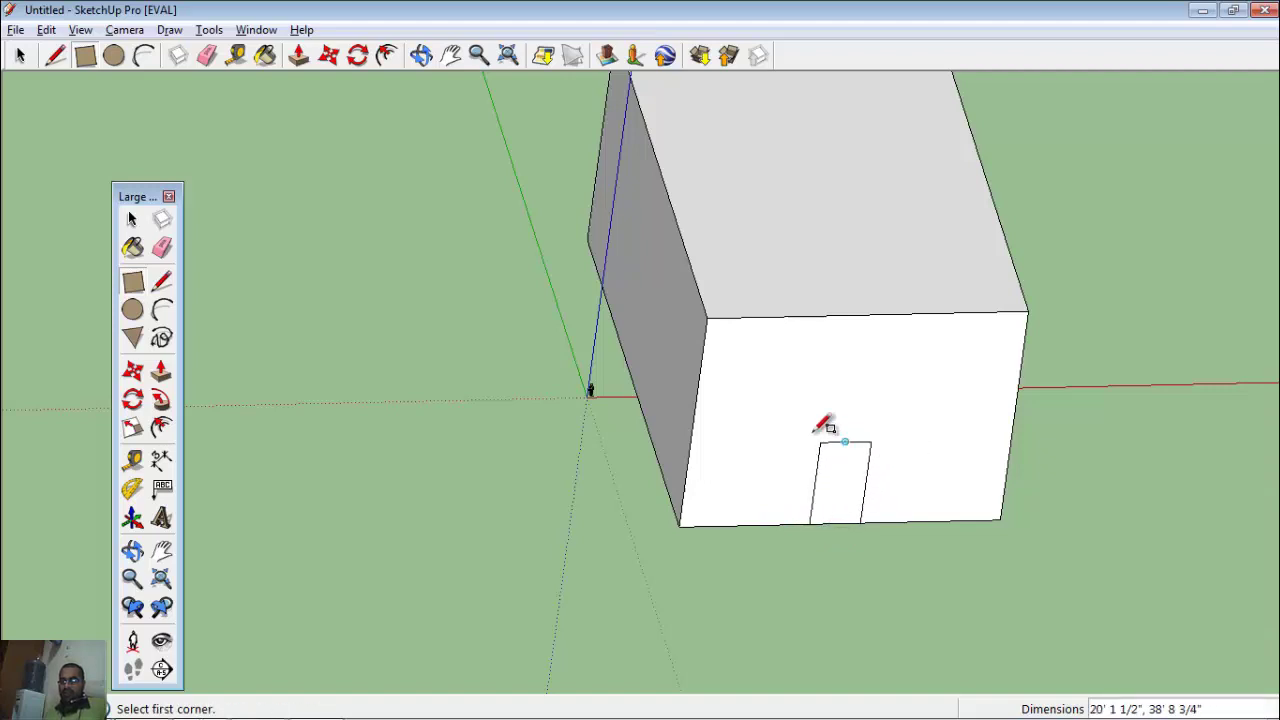
{"action": "left_click", "coordinate": [297, 57]}
{"action": "left_click", "coordinate": [862, 470]}
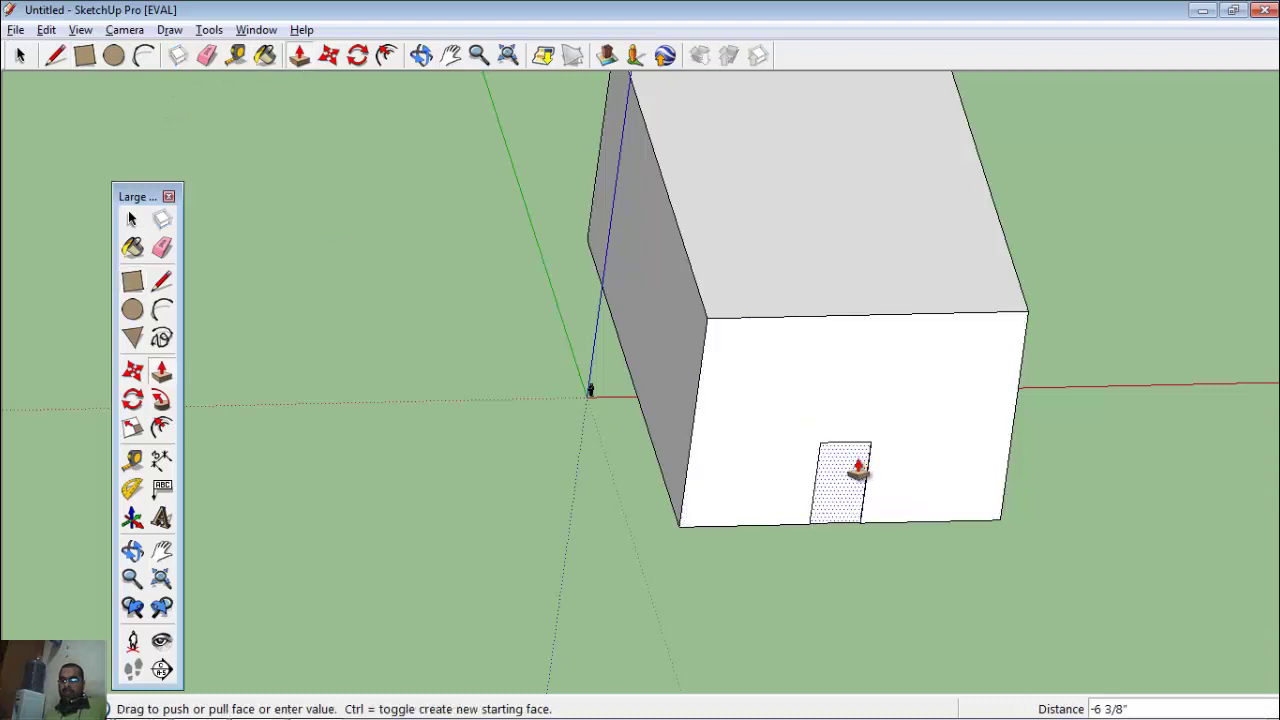
{"action": "left_click", "coordinate": [849, 472]}
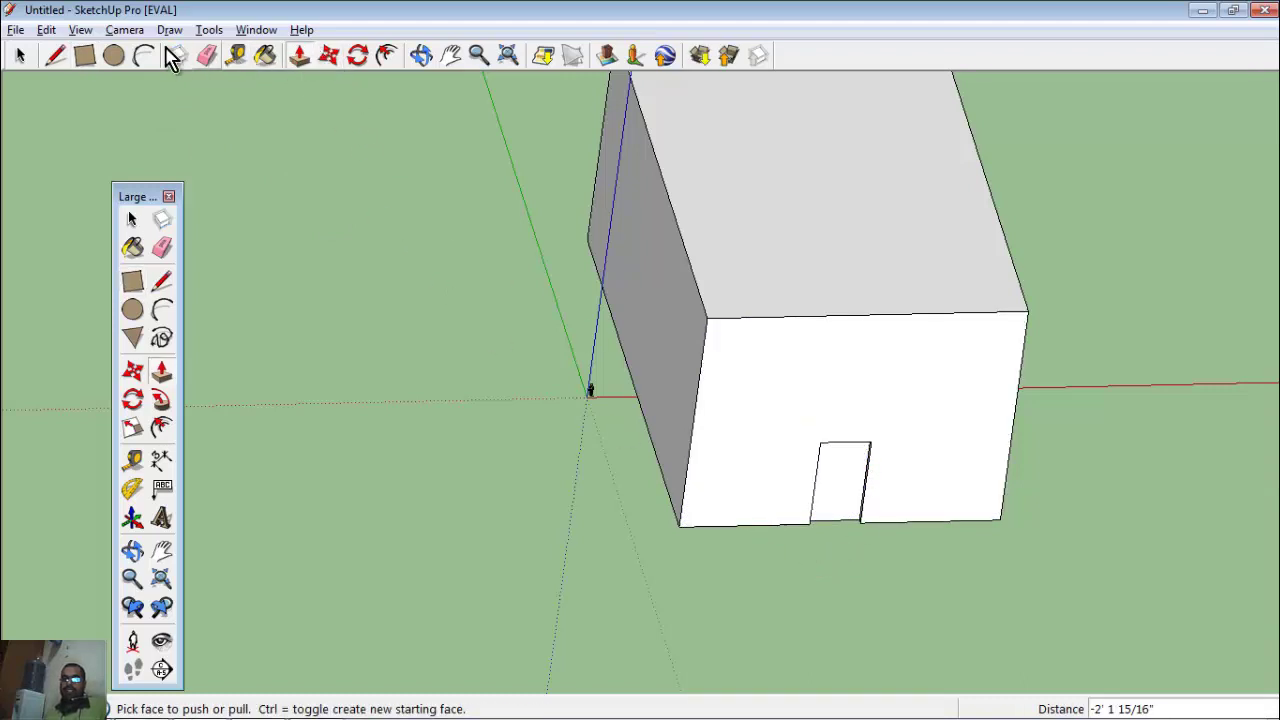
Draw a small square window beside the door and push it 1' 3 1/16" into the wall.
{"action": "left_click", "coordinate": [86, 60]}
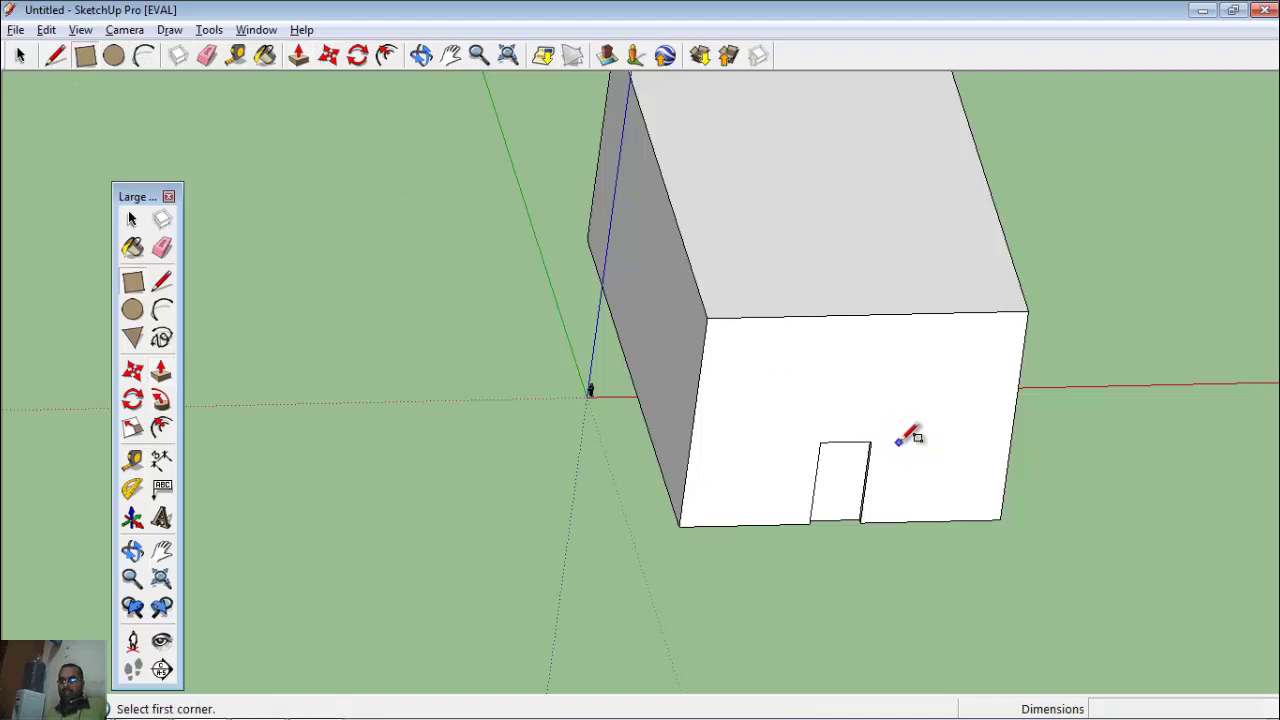
{"action": "left_click", "coordinate": [899, 441]}
{"action": "left_click", "coordinate": [954, 400]}
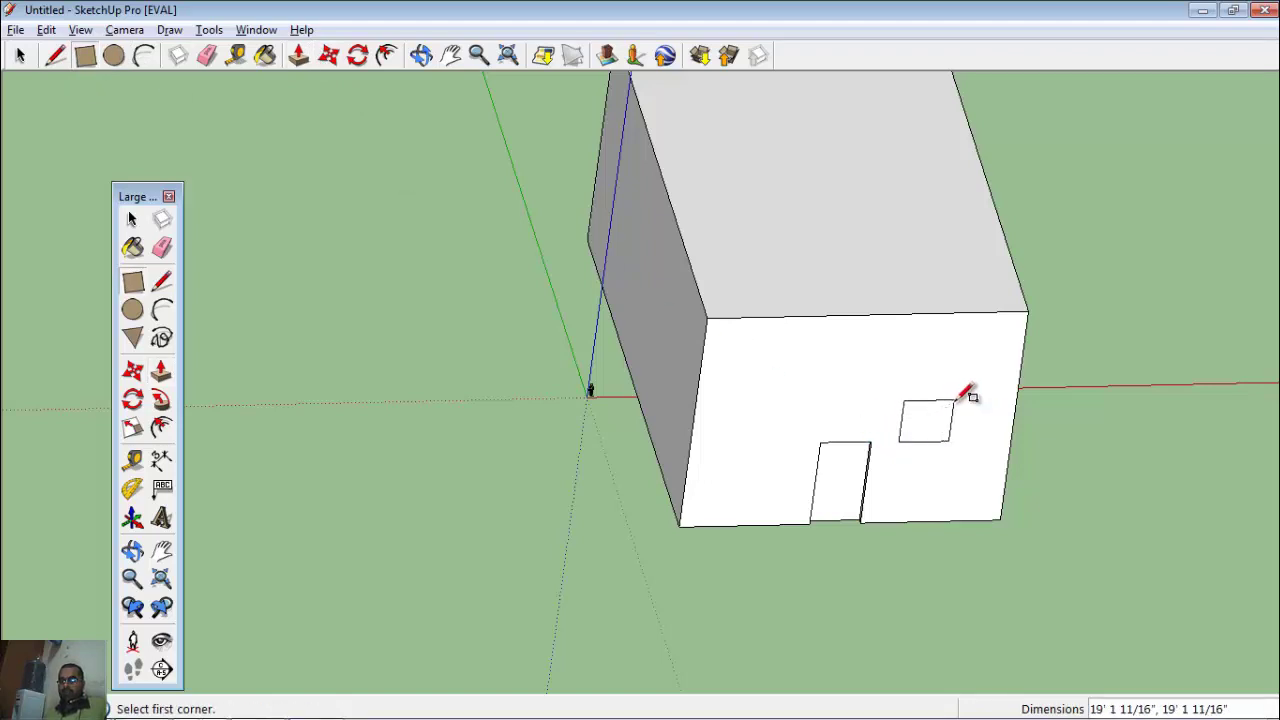
{"action": "left_click", "coordinate": [298, 56]}
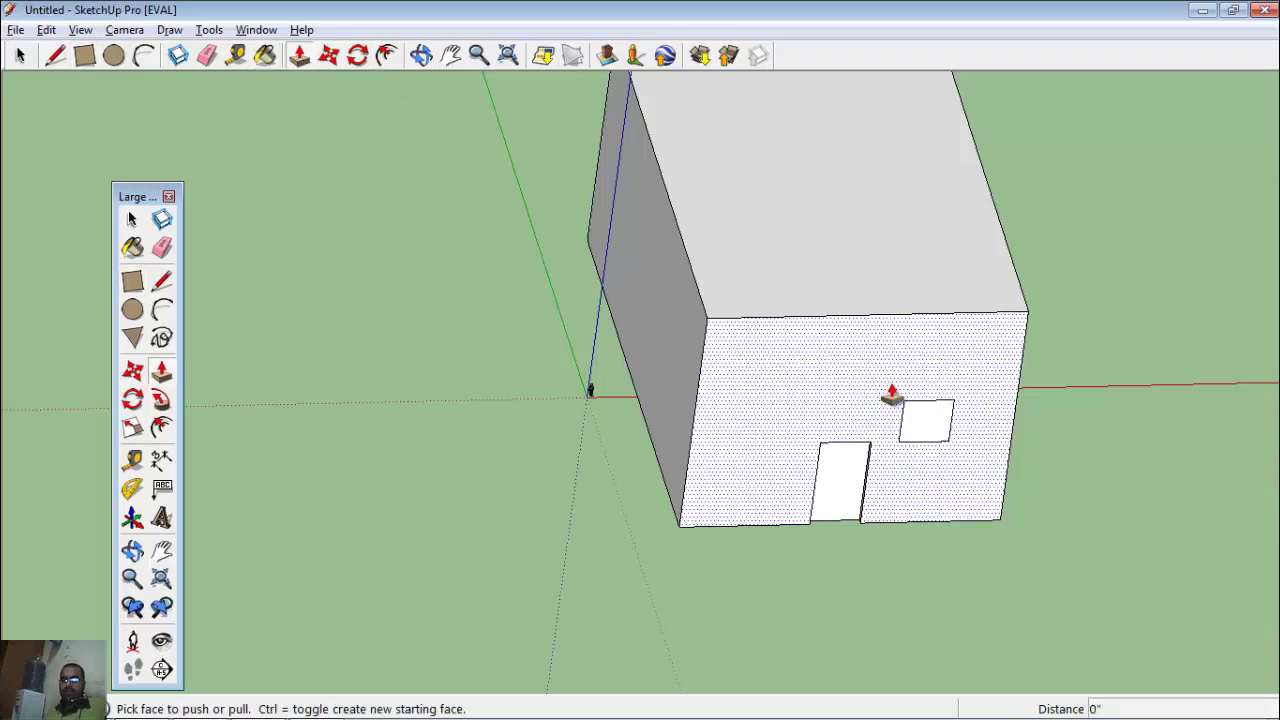
{"action": "left_click", "coordinate": [930, 424]}
{"action": "left_click", "coordinate": [936, 426]}
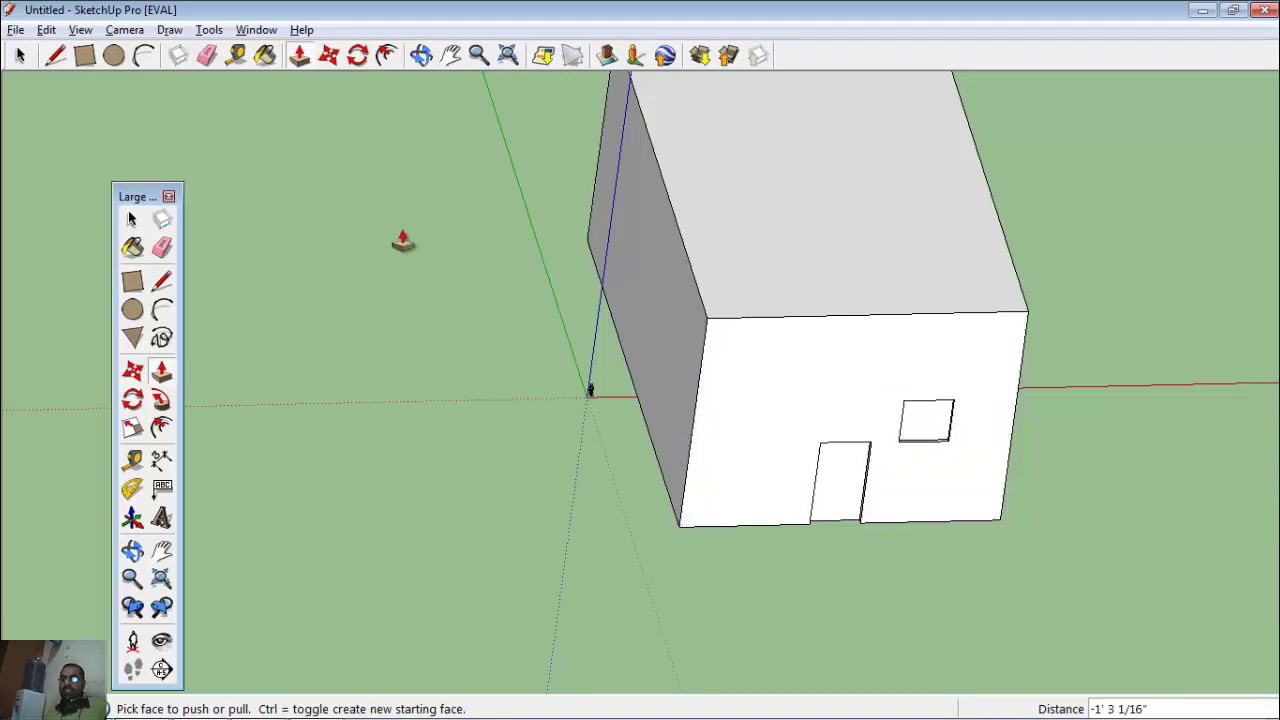
Draw a step rectangle on the ground before the door and raise it slightly into a slab.
{"action": "left_click", "coordinate": [86, 58]}
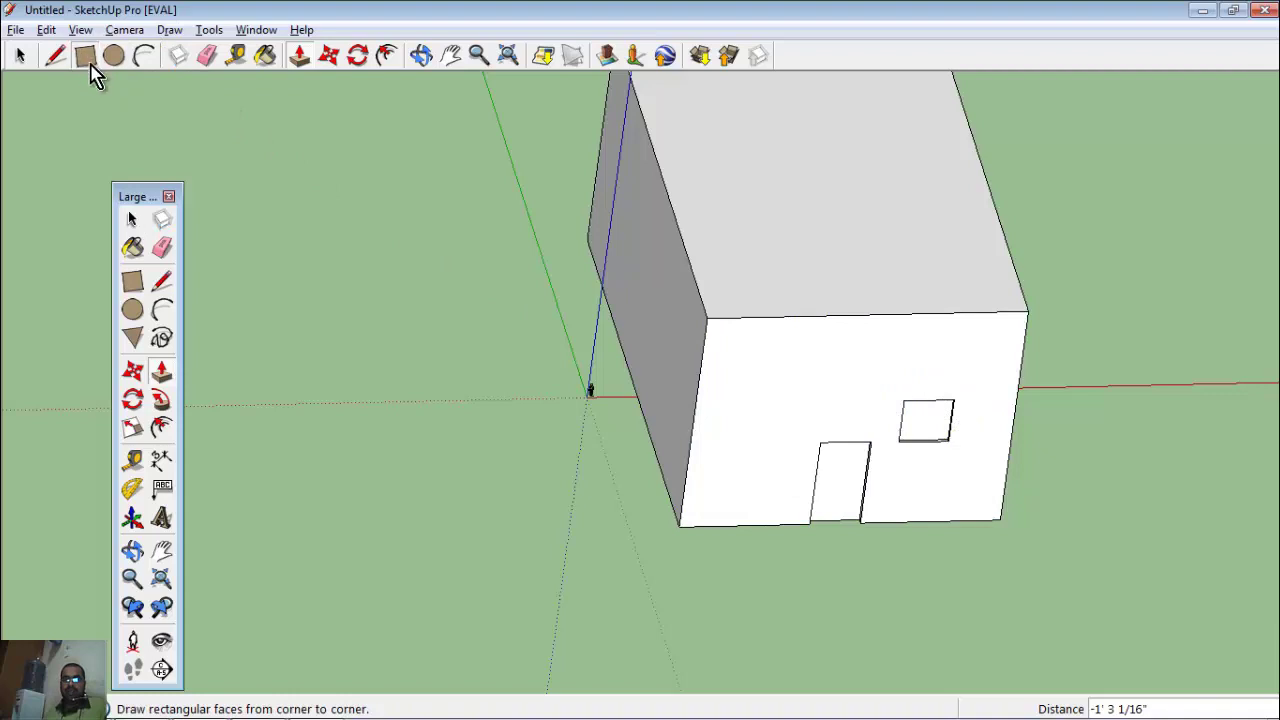
{"action": "left_click", "coordinate": [776, 525]}
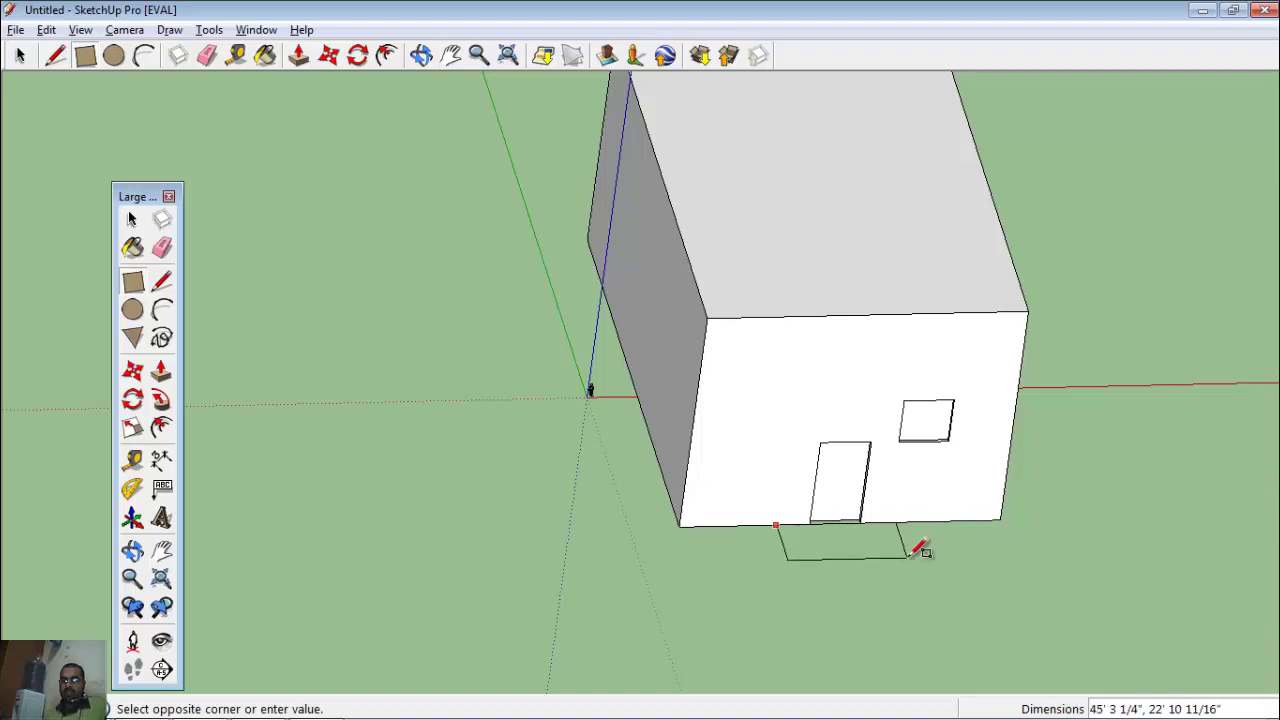
{"action": "left_click", "coordinate": [906, 557]}
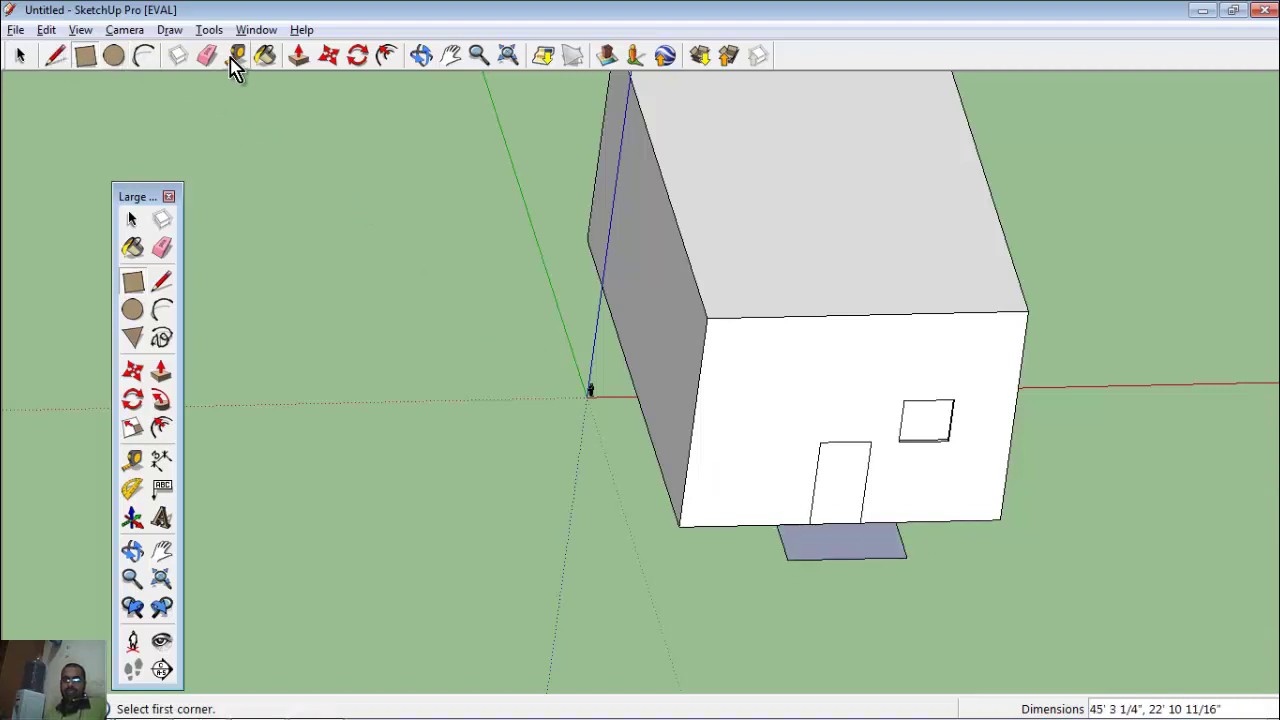
{"action": "left_click", "coordinate": [299, 57]}
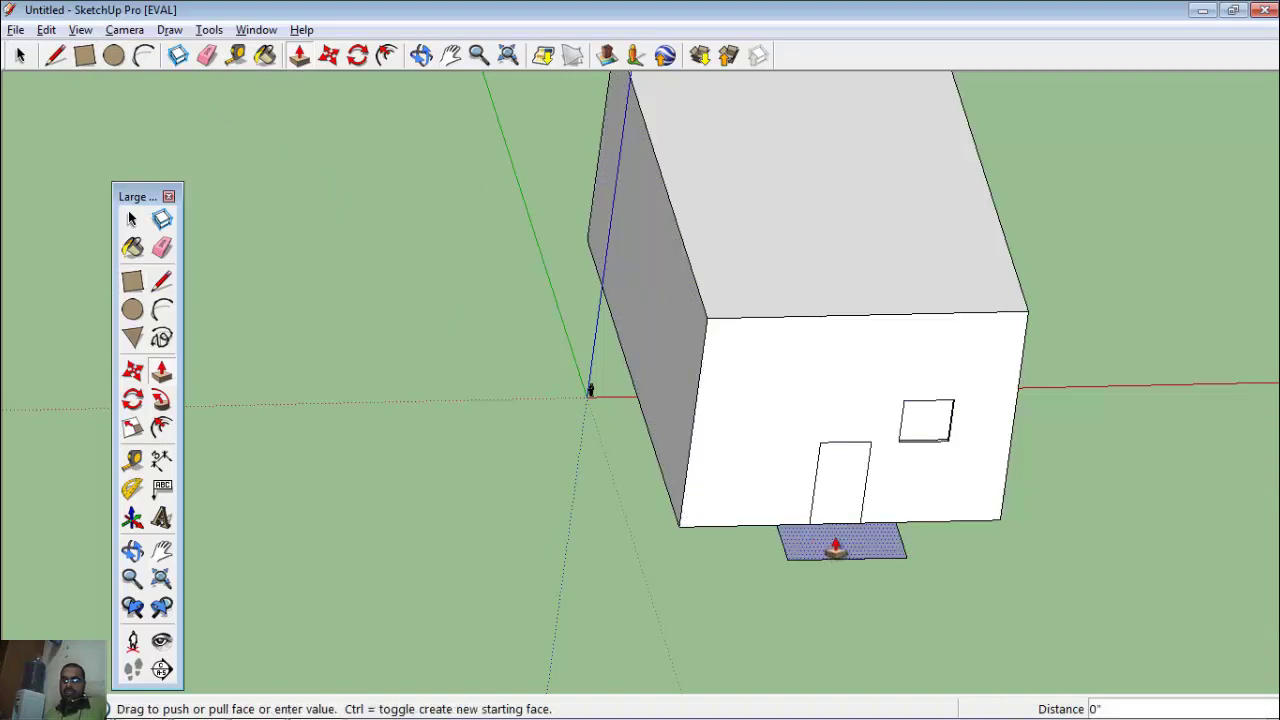
{"action": "left_click_drag", "start_coordinate": [836, 547], "coordinate": [834, 534]}
{"action": "mouse_move", "coordinate": [811, 258]}
{"action": "middle_mouse_down"}
{"action": "mouse_move", "coordinate": [824, 315]}
{"action": "mouse_move", "coordinate": [803, 334]}
{"action": "middle_mouse_up"}
{"action": "scroll", "coordinate": [814, 277], "scroll_direction": "down", "scroll_amount": 2}
{"action": "scroll", "coordinate": [814, 263], "scroll_direction": "up", "scroll_amount": 2}
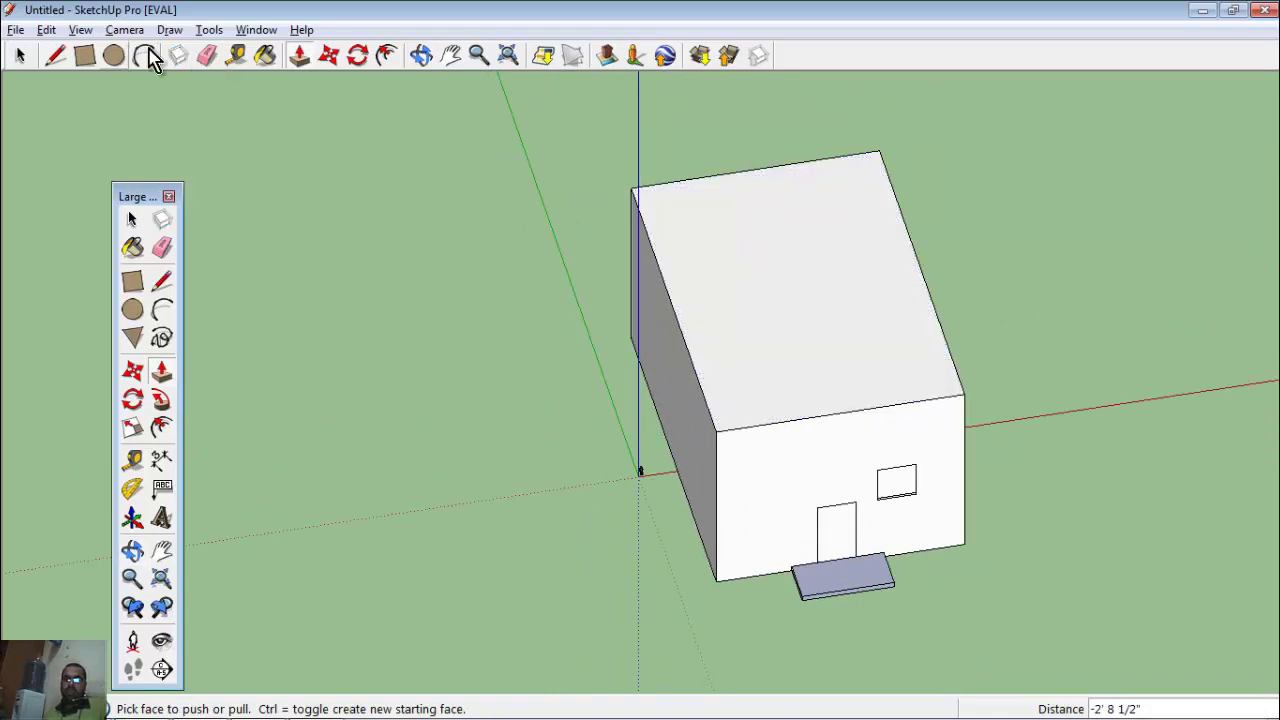
Split the top with a middle line and lift it with Move into a gabled roof ridge.
{"action": "left_click", "coordinate": [55, 54]}
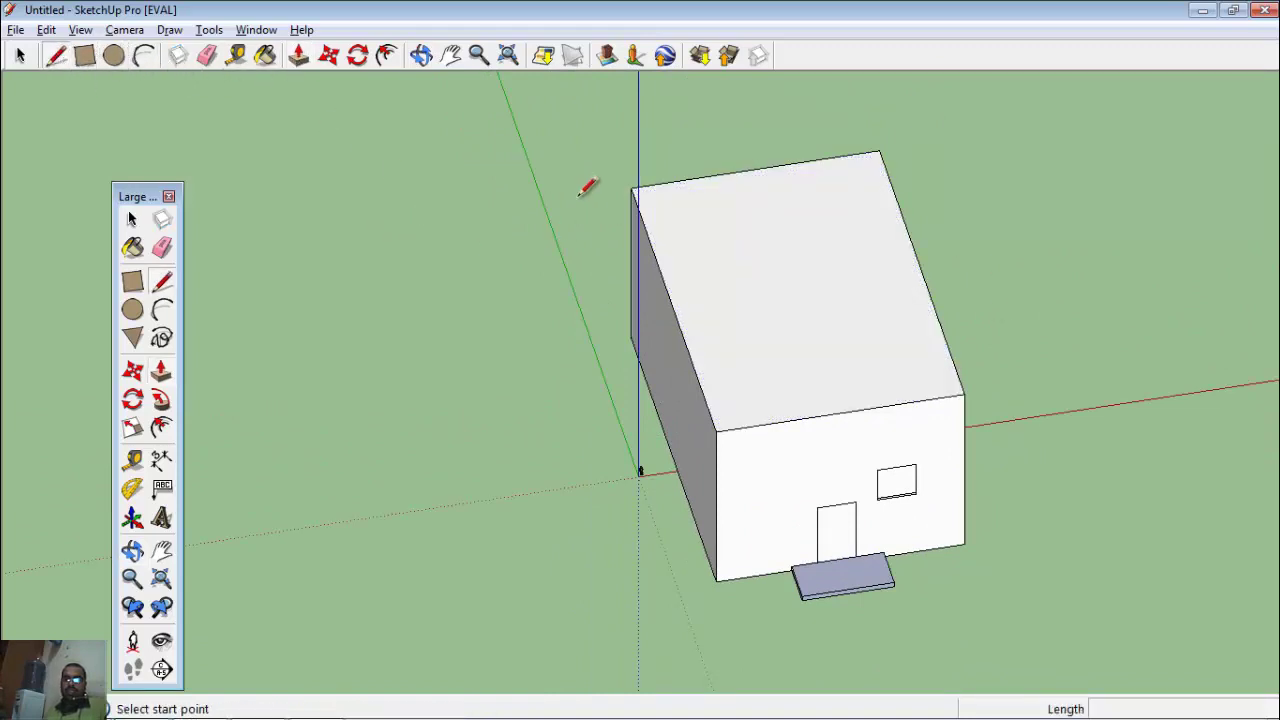
{"action": "left_click", "coordinate": [756, 170]}
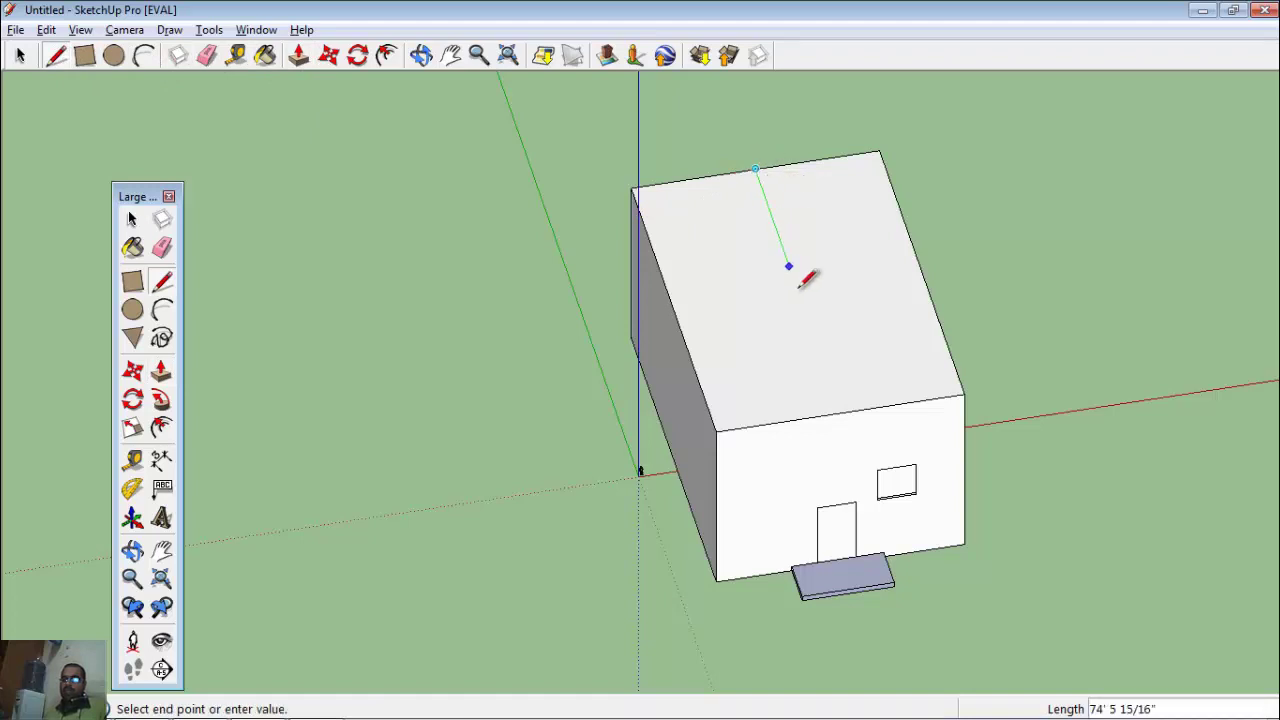
{"action": "left_click", "coordinate": [841, 410]}
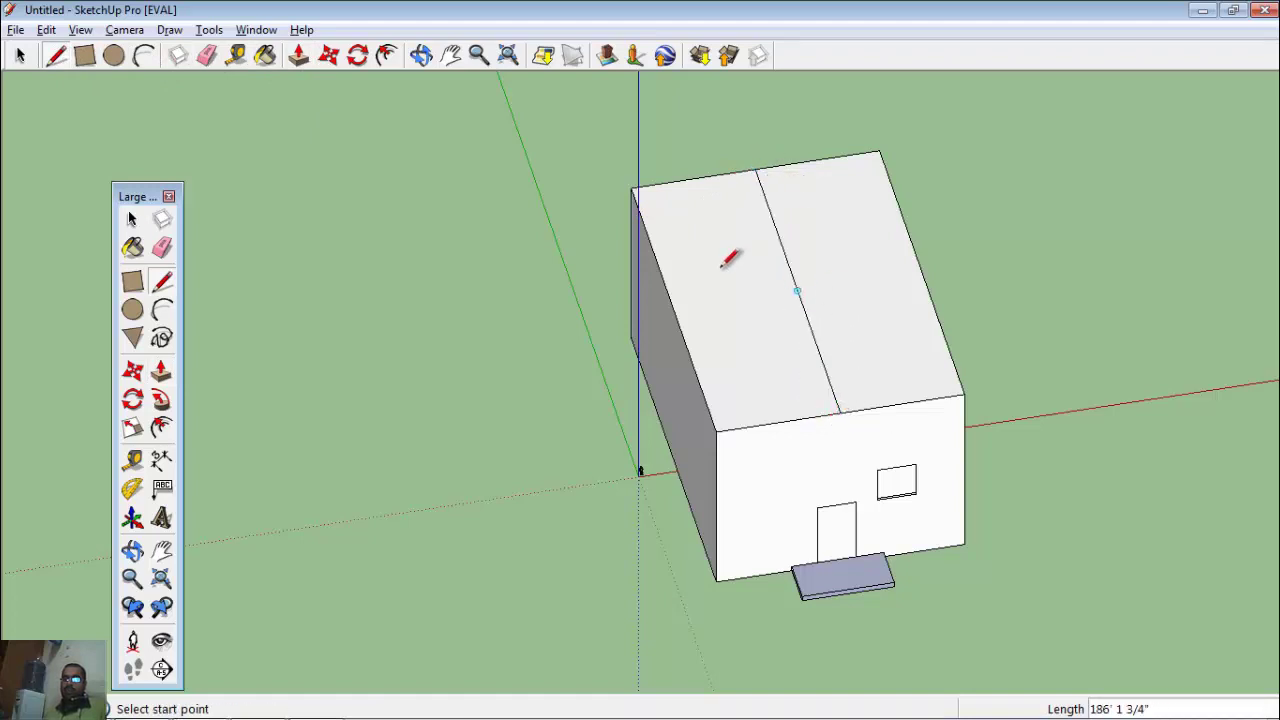
{"action": "left_click", "coordinate": [343, 57]}
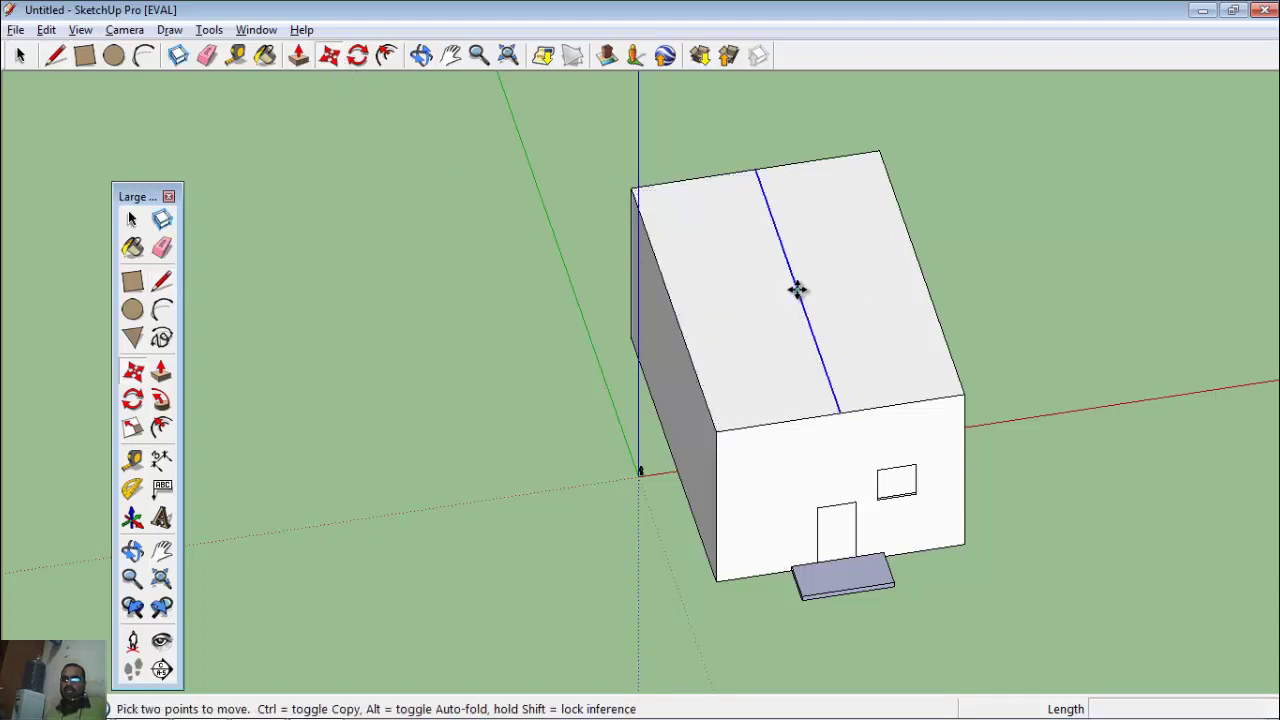
{"action": "left_click", "coordinate": [797, 290]}
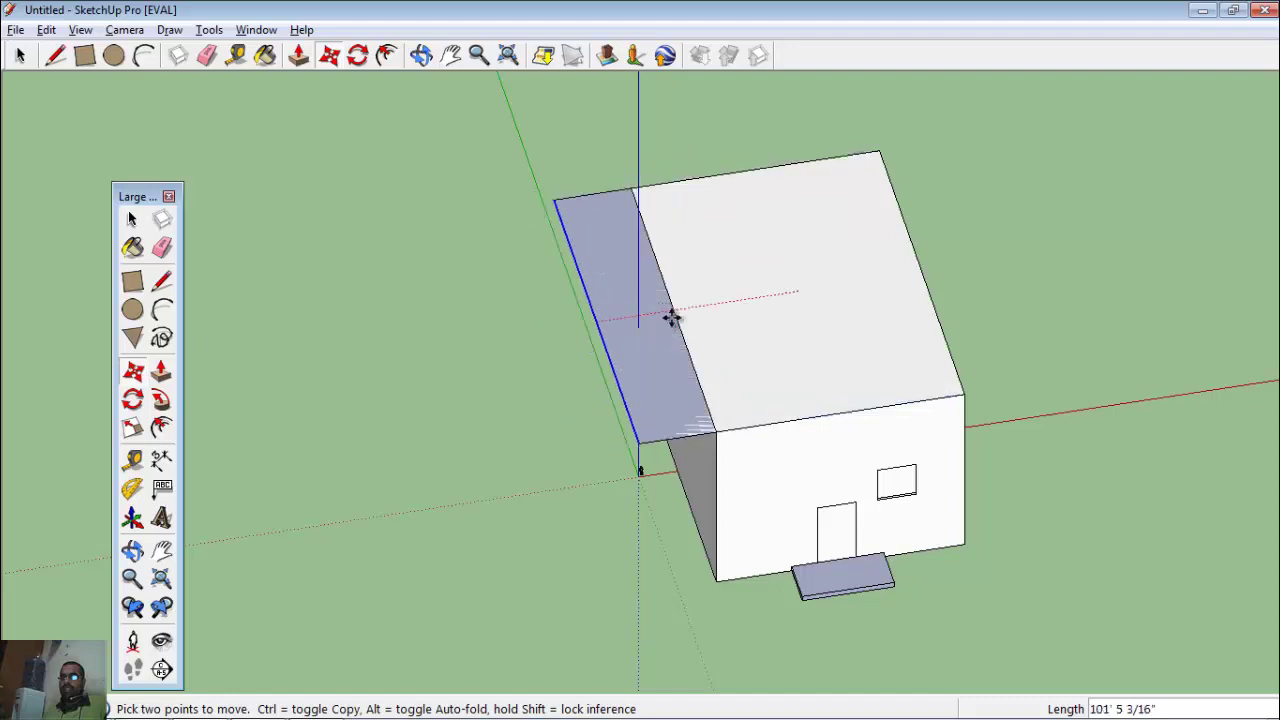
{"action": "left_click", "coordinate": [803, 238]}
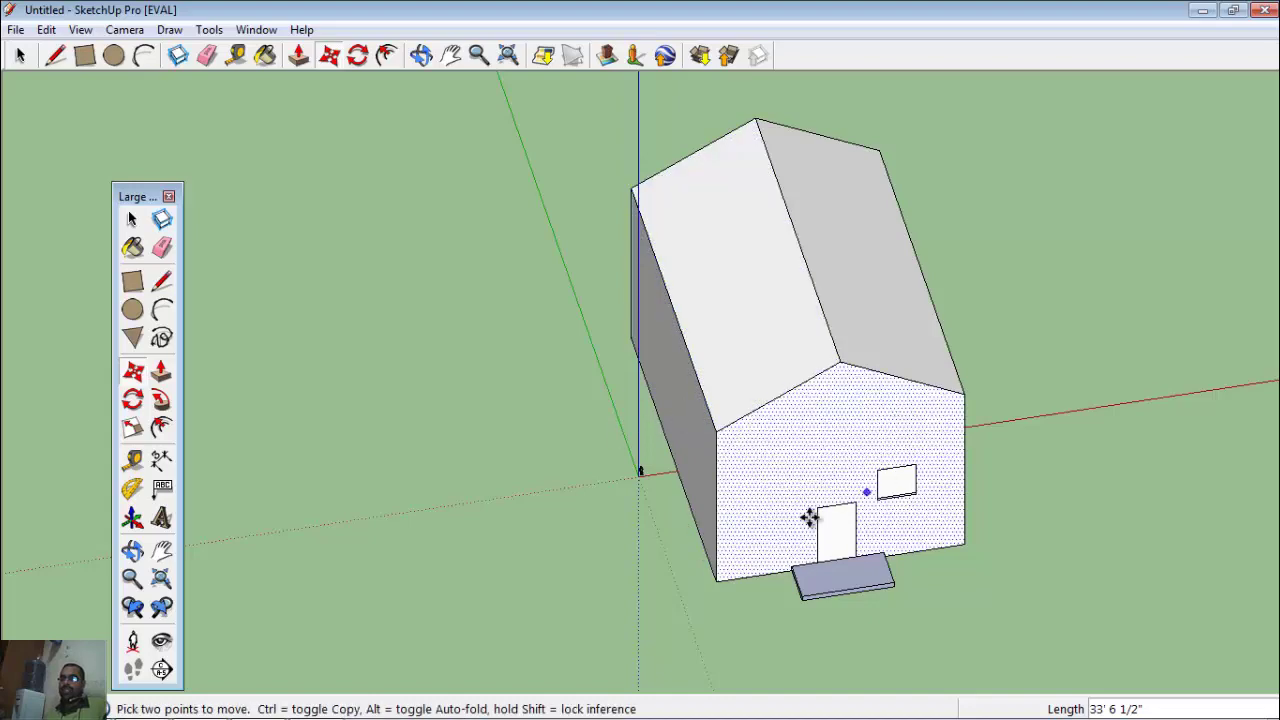
{"action": "mouse_move", "coordinate": [797, 531]}
{"action": "middle_mouse_down"}
{"action": "mouse_move", "coordinate": [432, 471]}
{"action": "mouse_move", "coordinate": [634, 486]}
{"action": "middle_mouse_up"}
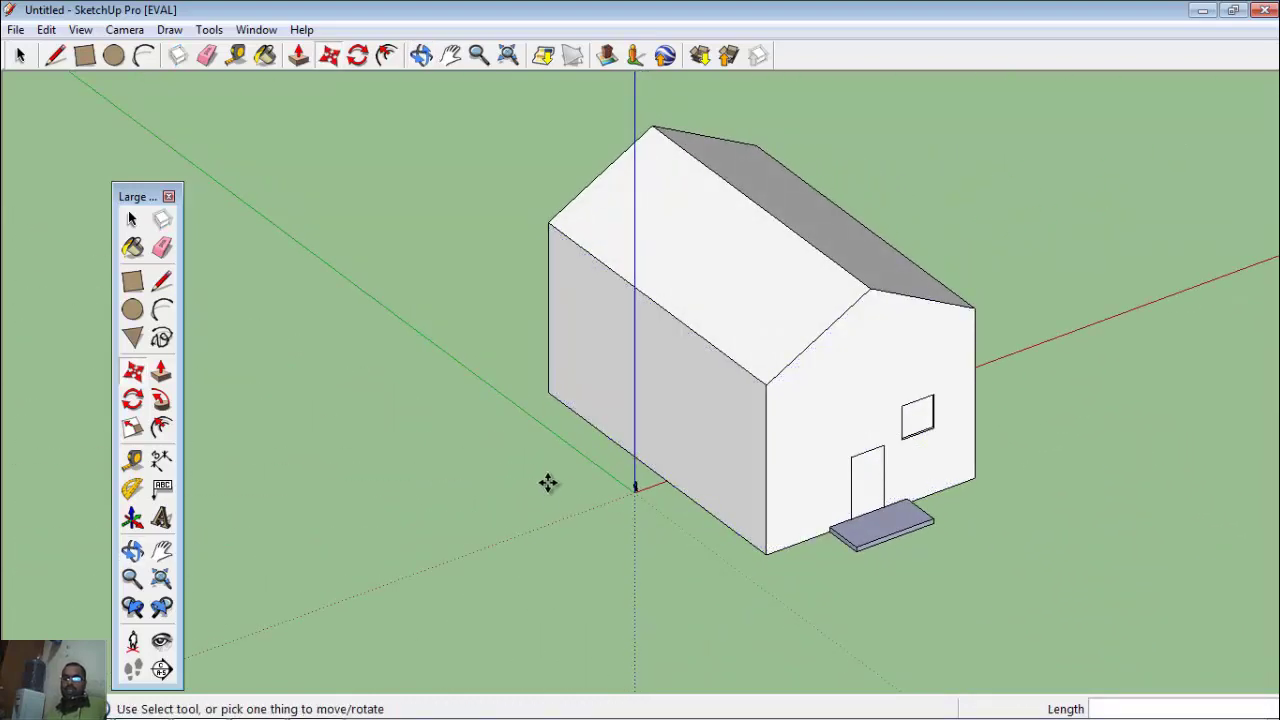
Draw a circle high on the side wall and push it about 3' 7 13/16" in as a round window.
{"action": "scroll", "coordinate": [577, 425], "scroll_direction": "up", "scroll_amount": 2}
{"action": "scroll", "coordinate": [600, 429], "scroll_direction": "down", "scroll_amount": 1}
{"action": "scroll", "coordinate": [626, 380], "scroll_direction": "up", "scroll_amount": 2}
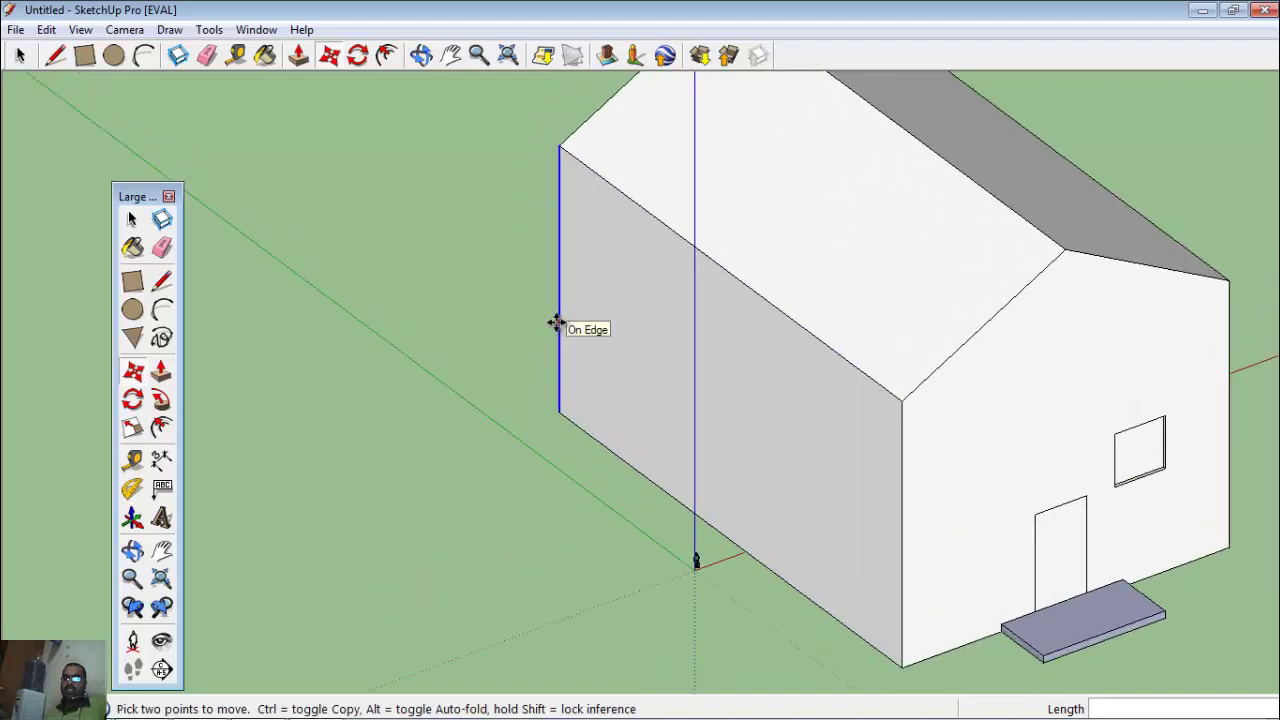
{"action": "left_click", "coordinate": [110, 60]}
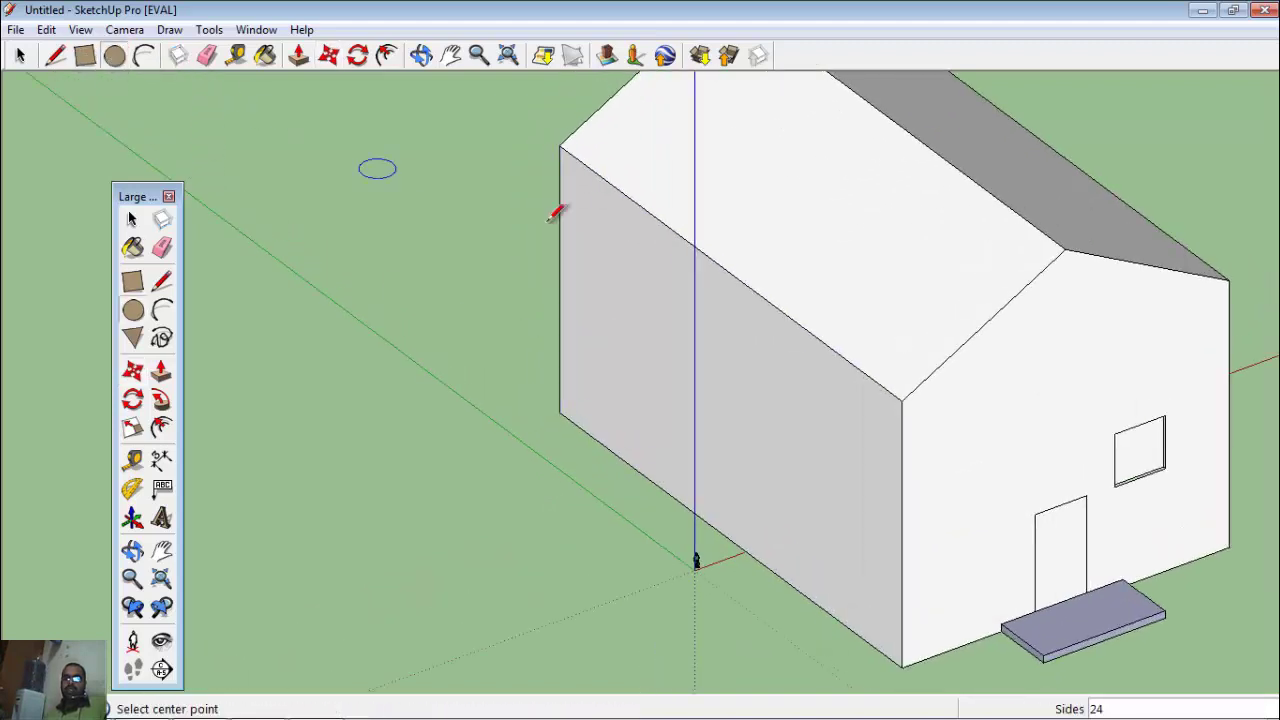
{"action": "left_click", "coordinate": [621, 304]}
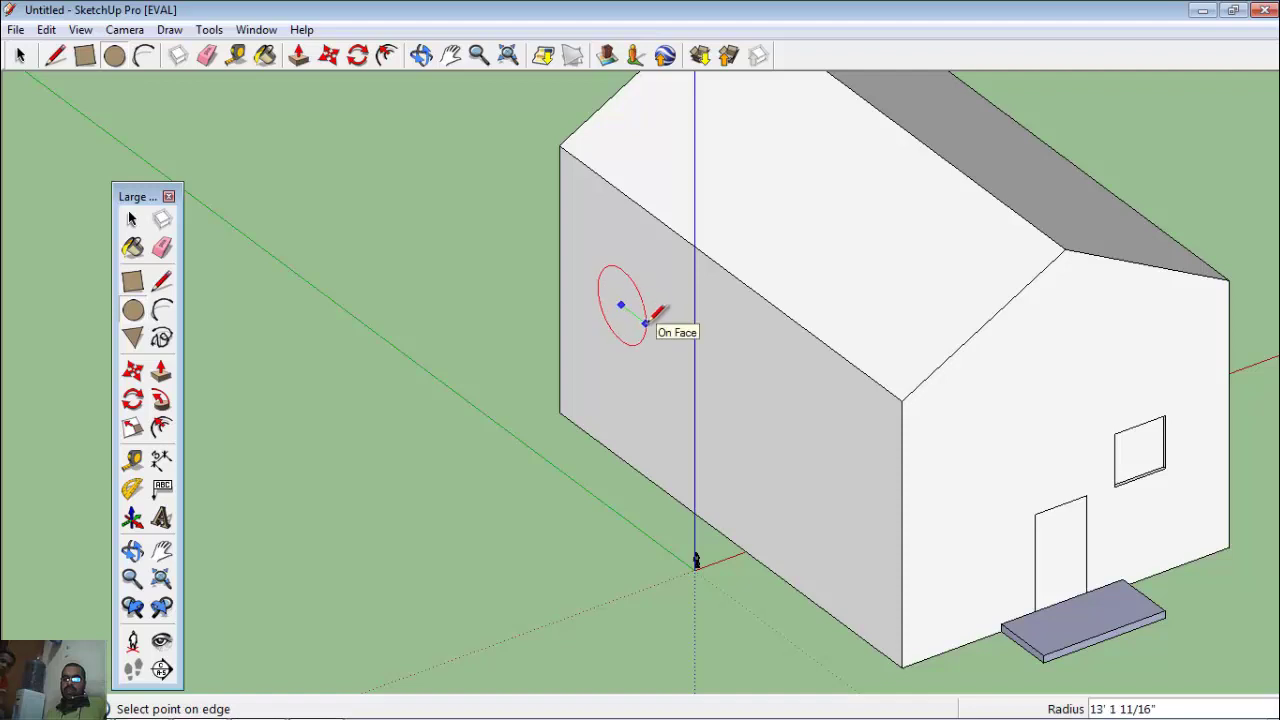
{"action": "left_click", "coordinate": [647, 312]}
{"action": "left_click", "coordinate": [300, 60]}
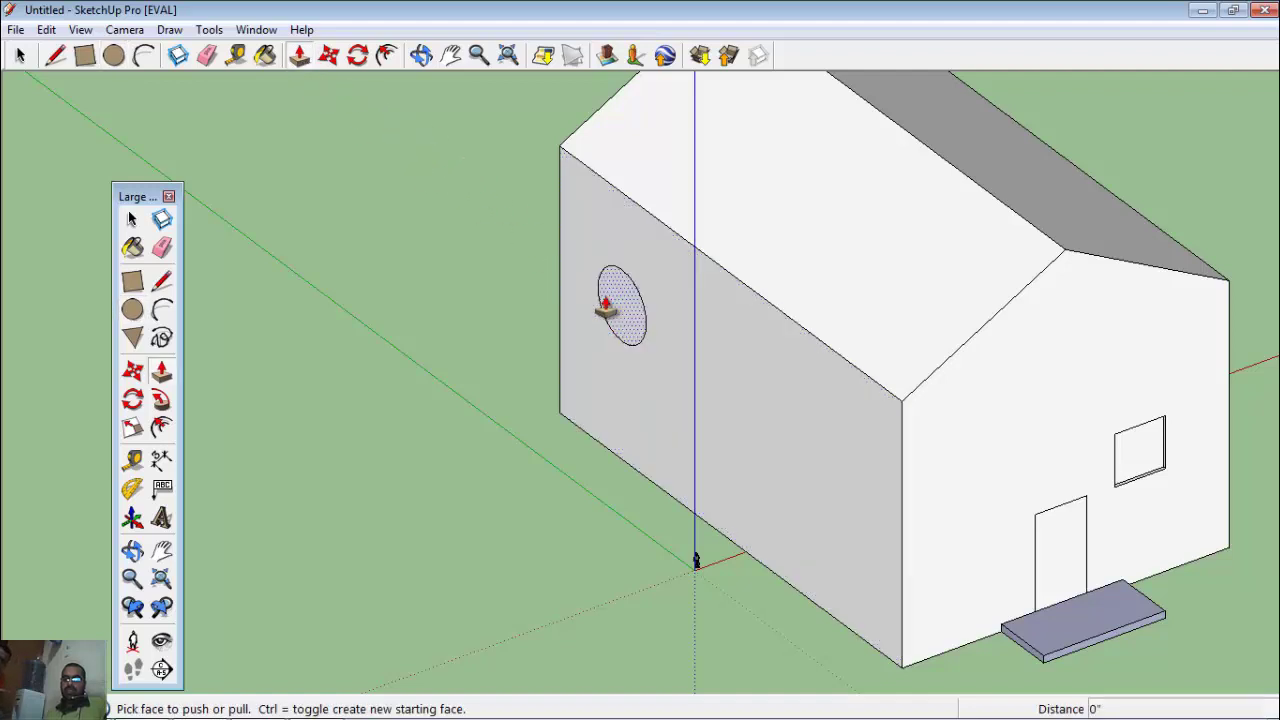
{"action": "mouse_move", "coordinate": [614, 300]}
{"action": "left_mouse_down"}
{"action": "mouse_move", "coordinate": [640, 302]}
{"action": "mouse_move", "coordinate": [607, 312]}
{"action": "mouse_move", "coordinate": [618, 296]}
{"action": "left_mouse_up"}
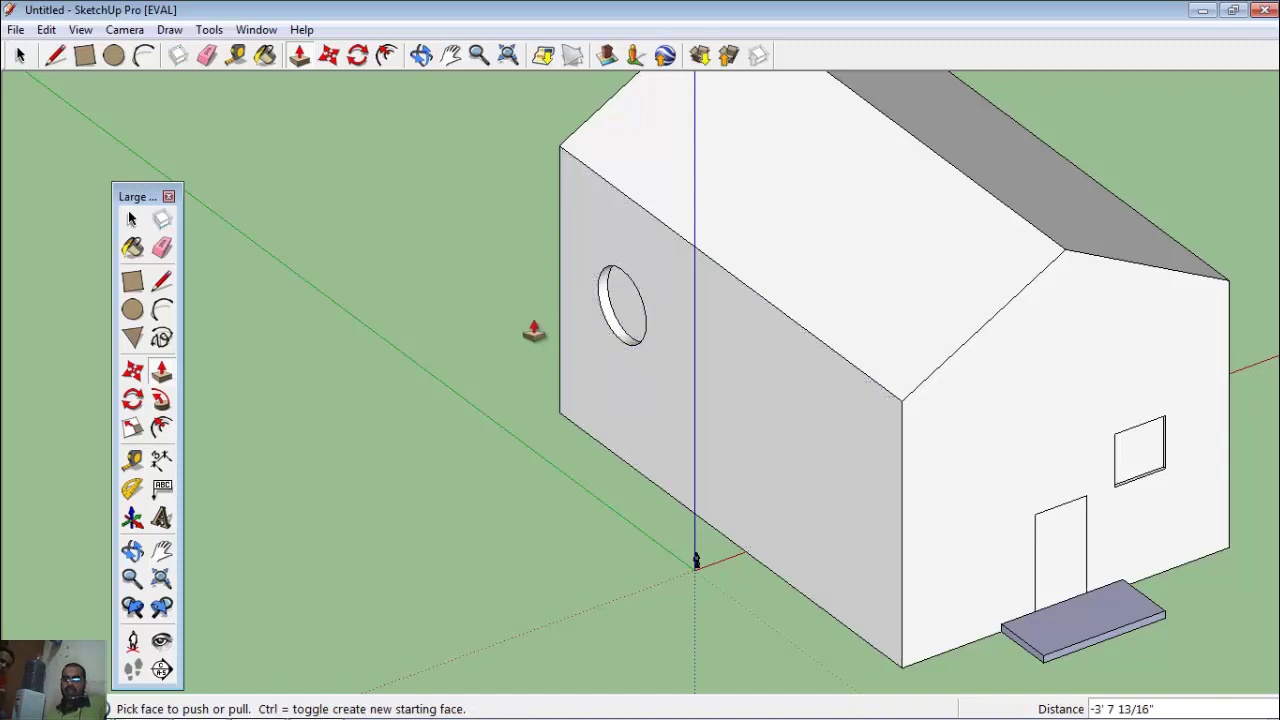
Draw a square window outline below and right of the round window, undoing its trial recess.
{"action": "left_click", "coordinate": [85, 56]}
{"action": "left_click", "coordinate": [727, 385]}
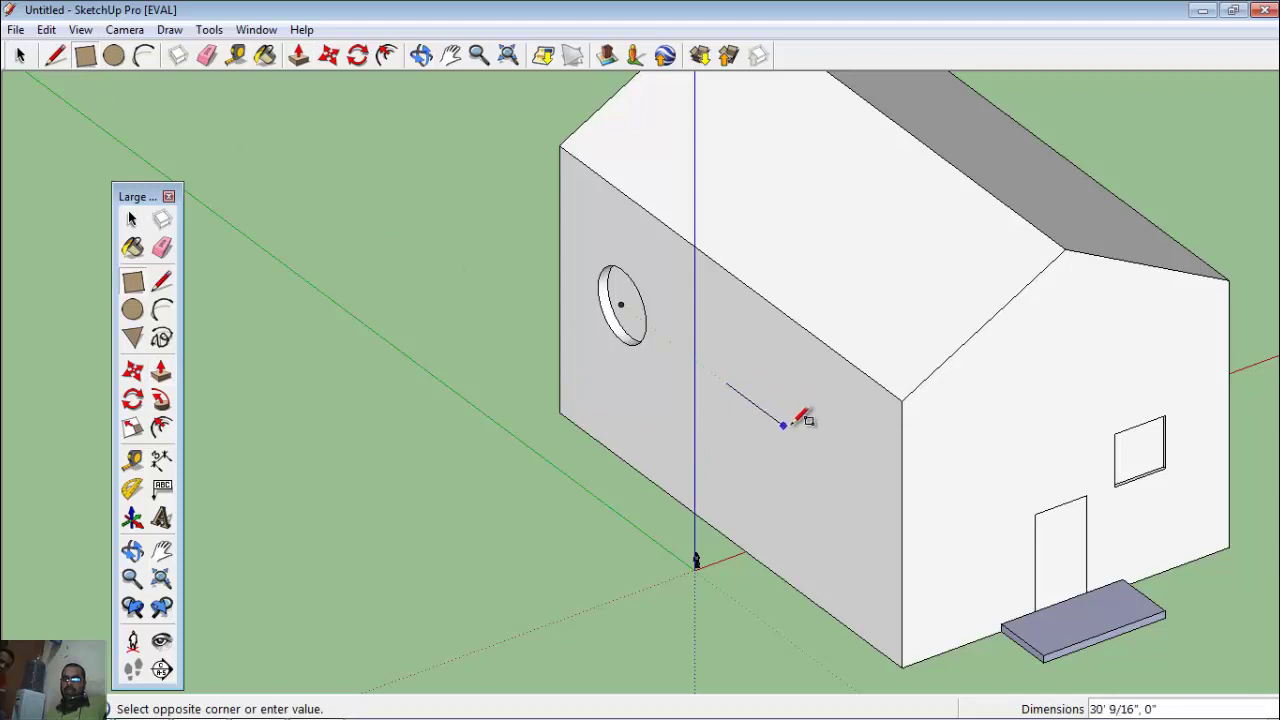
{"action": "left_click", "coordinate": [778, 476]}
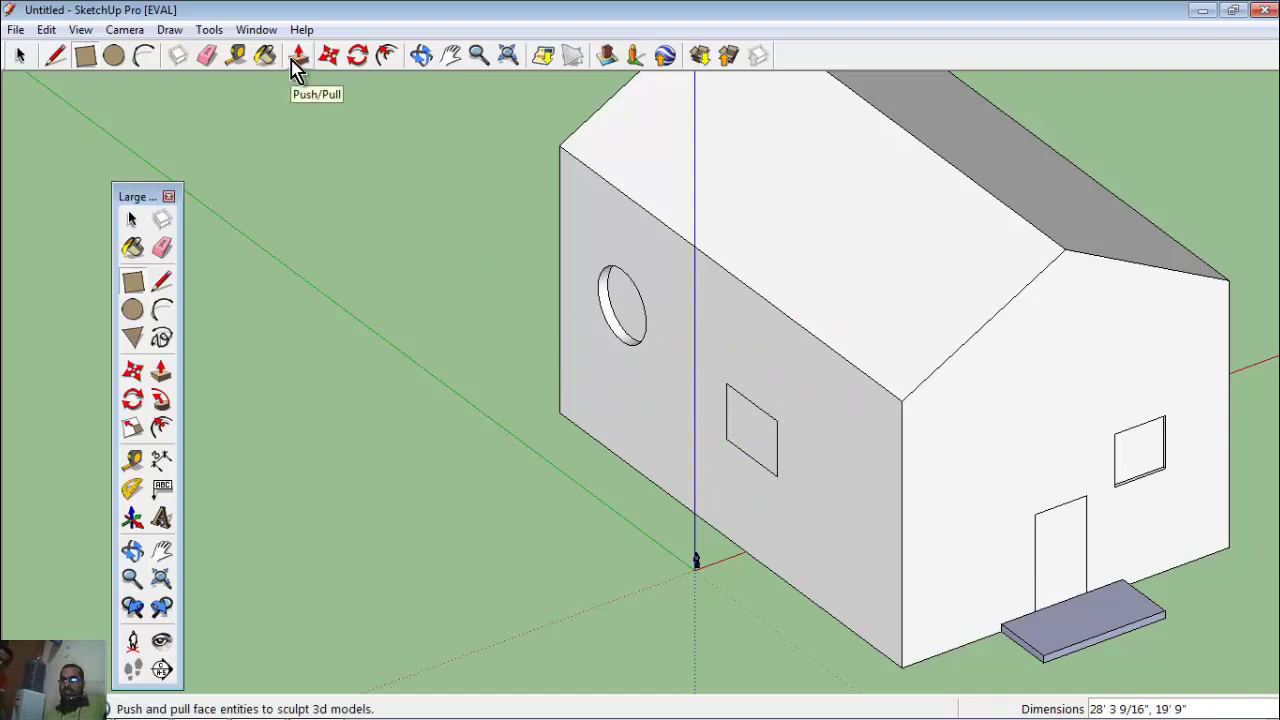
{"action": "left_click", "coordinate": [292, 60]}
{"action": "left_click", "coordinate": [757, 441]}
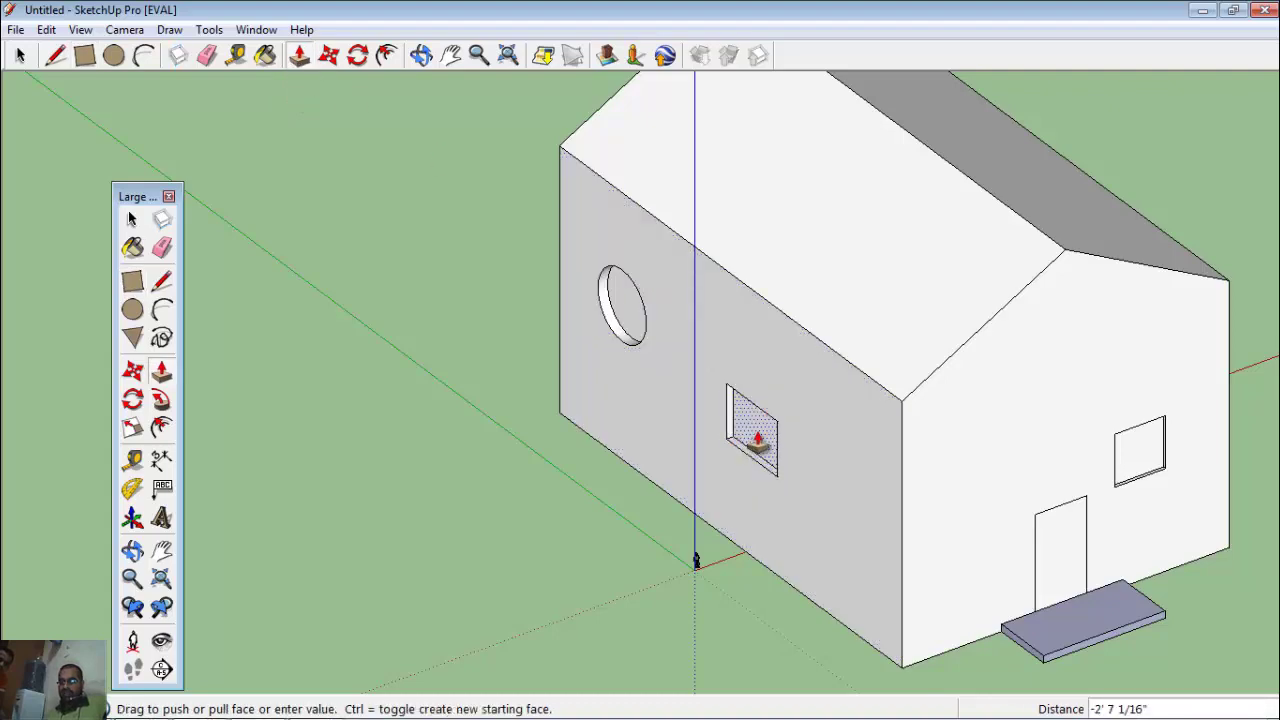
{"action": "left_click", "coordinate": [703, 460]}
{"action": "middle_click_drag", "start_coordinate": [623, 506], "coordinate": [679, 513]}
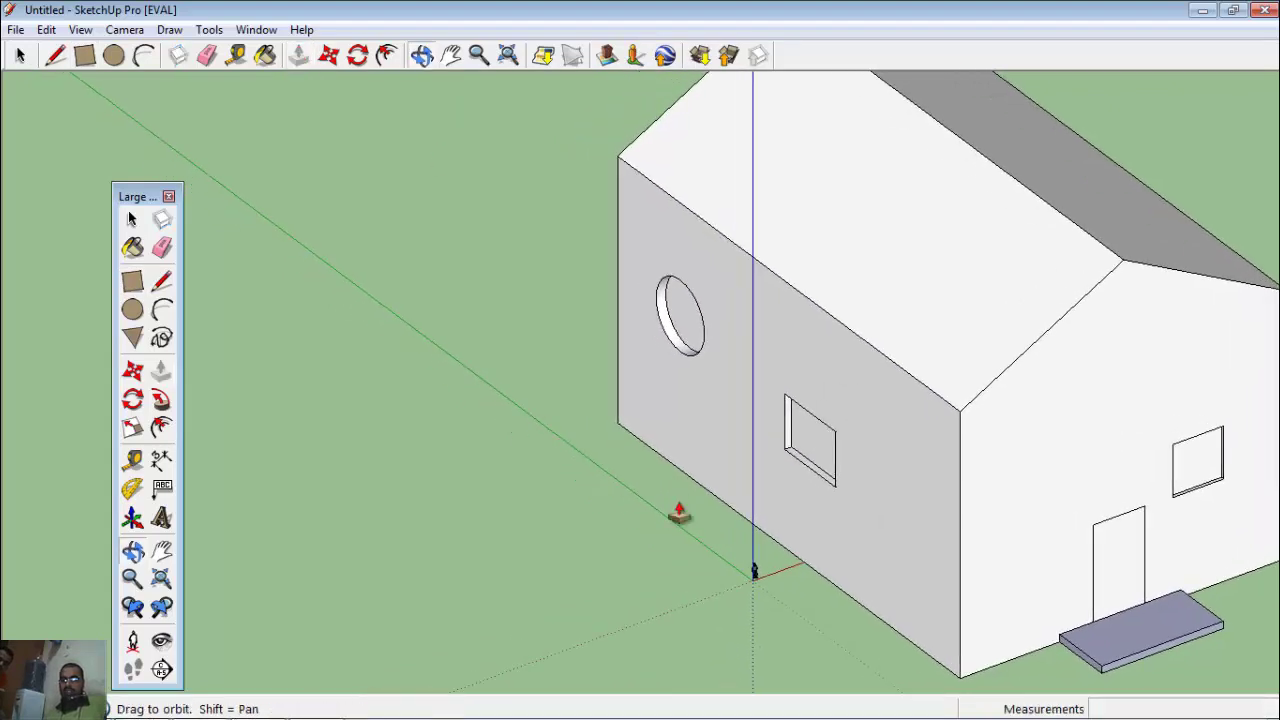
{"action": "key", "text": "ctrl+z"}
{"action": "scroll", "coordinate": [769, 472], "scroll_direction": "up", "scroll_amount": 1}
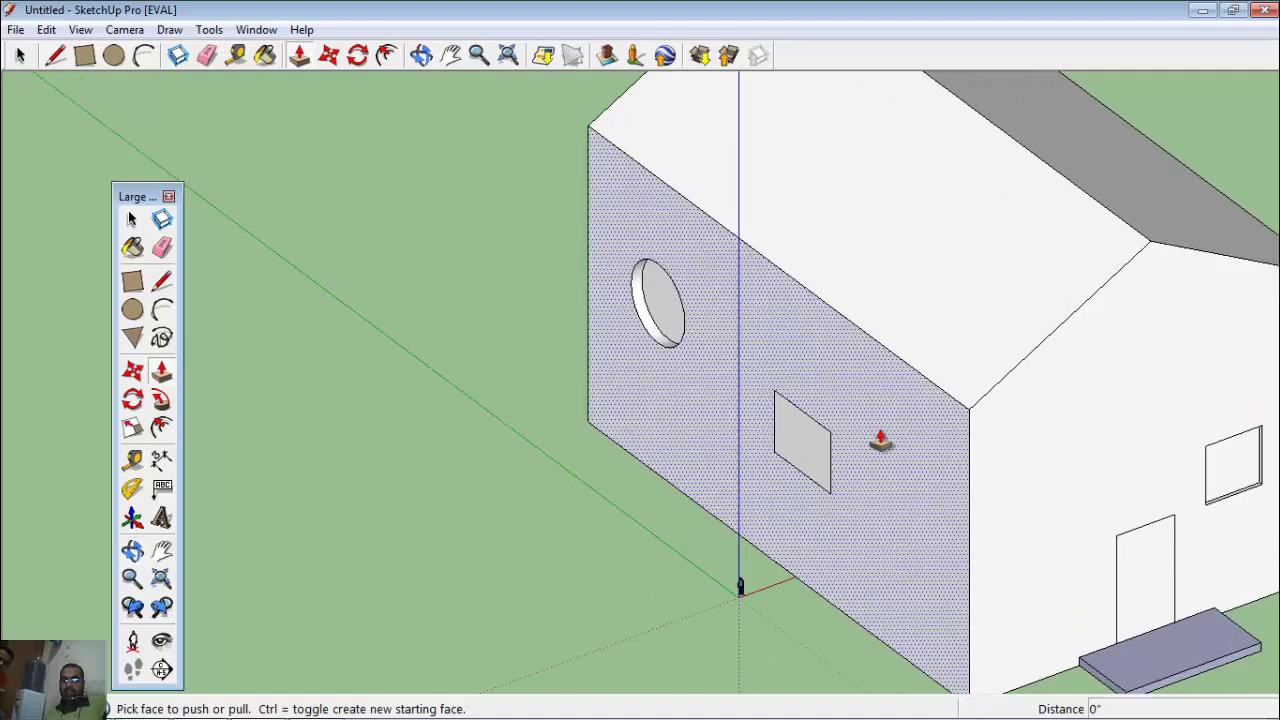
{"action": "scroll", "coordinate": [768, 455], "scroll_direction": "up", "scroll_amount": 1}
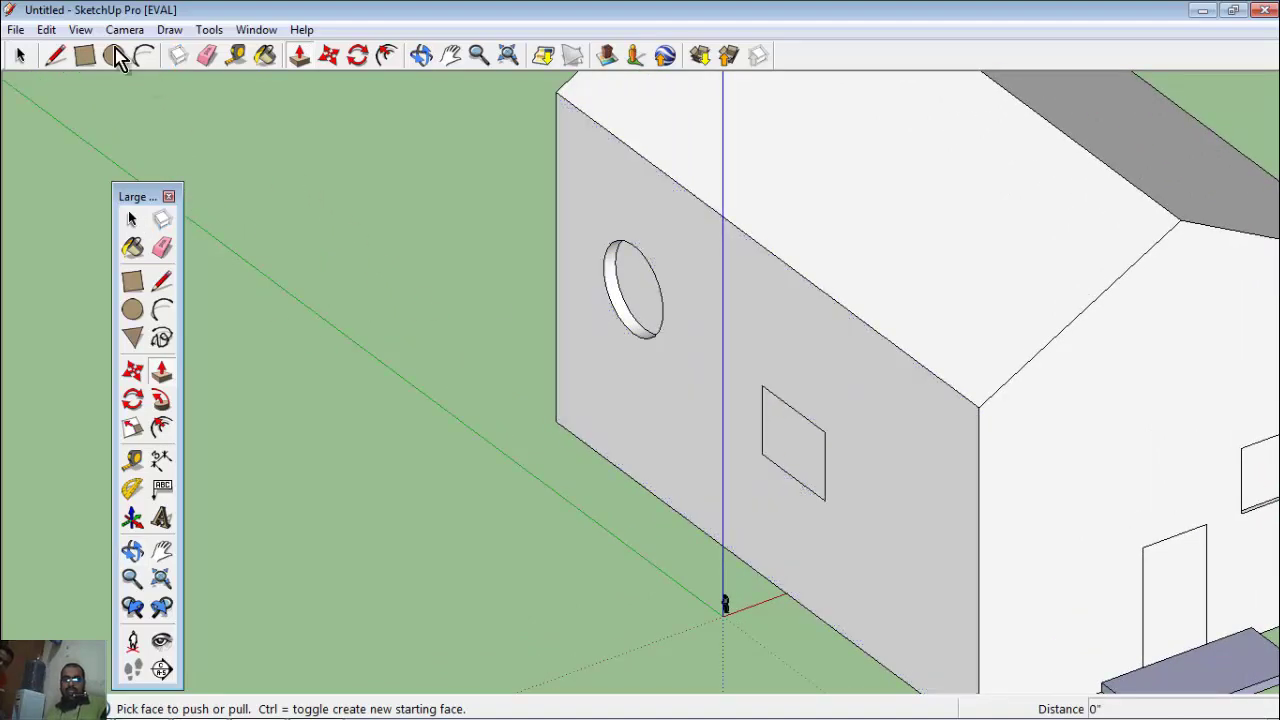
Offset the square window's edges outward to form a larger frame outline around it.
{"action": "left_click", "coordinate": [20, 56]}
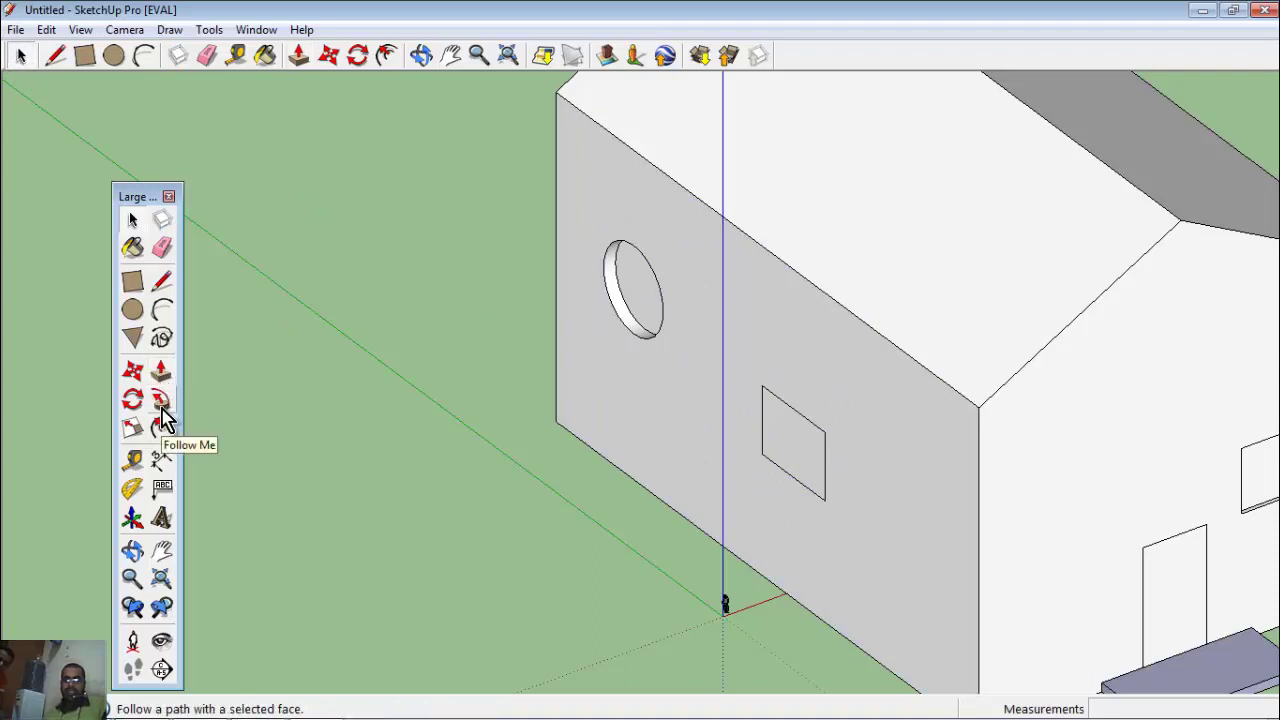
{"action": "left_click", "coordinate": [165, 435]}
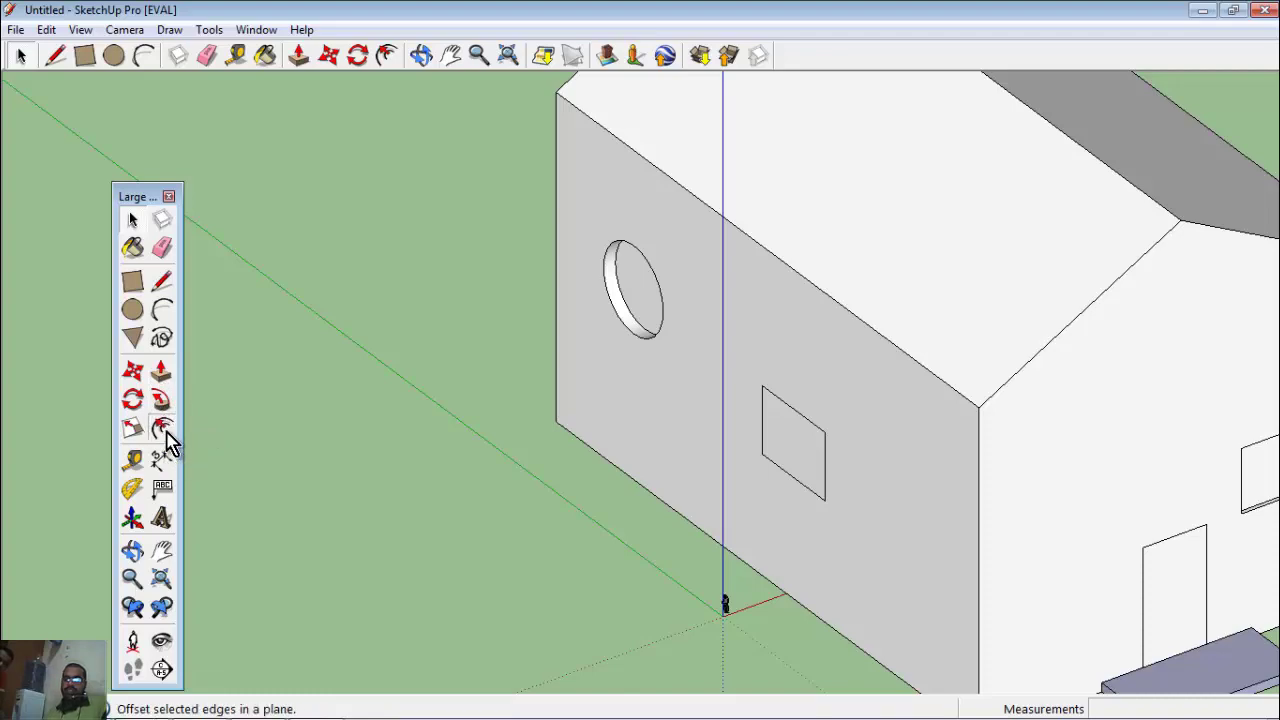
{"action": "key", "text": "Escape"}
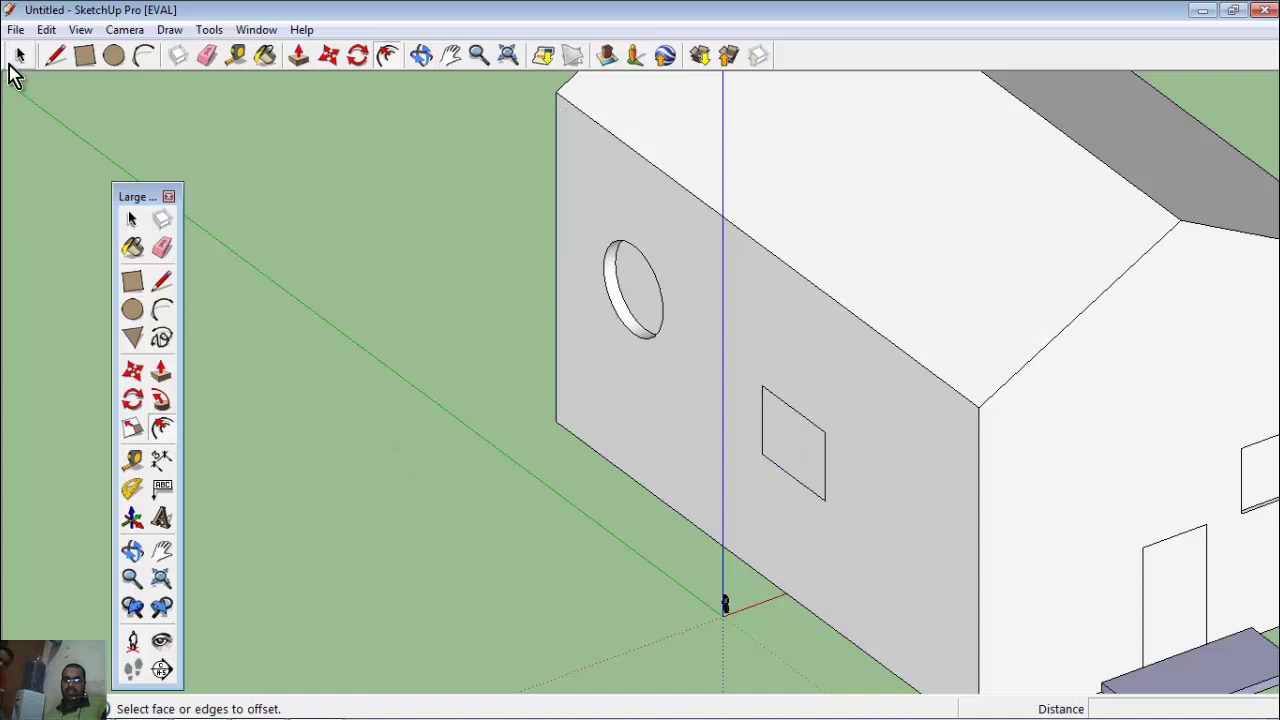
{"action": "left_click", "coordinate": [14, 62]}
{"action": "left_click", "coordinate": [824, 468]}
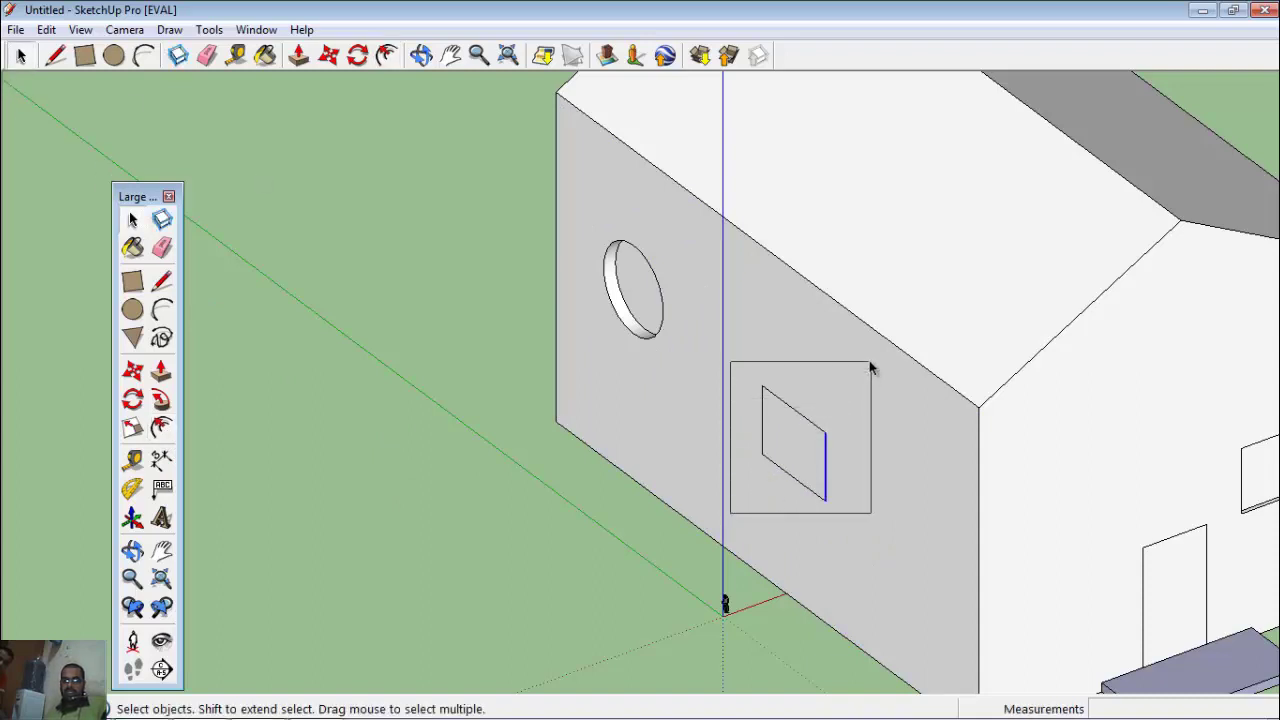
{"action": "left_click_drag", "start_coordinate": [815, 422], "coordinate": [868, 366]}
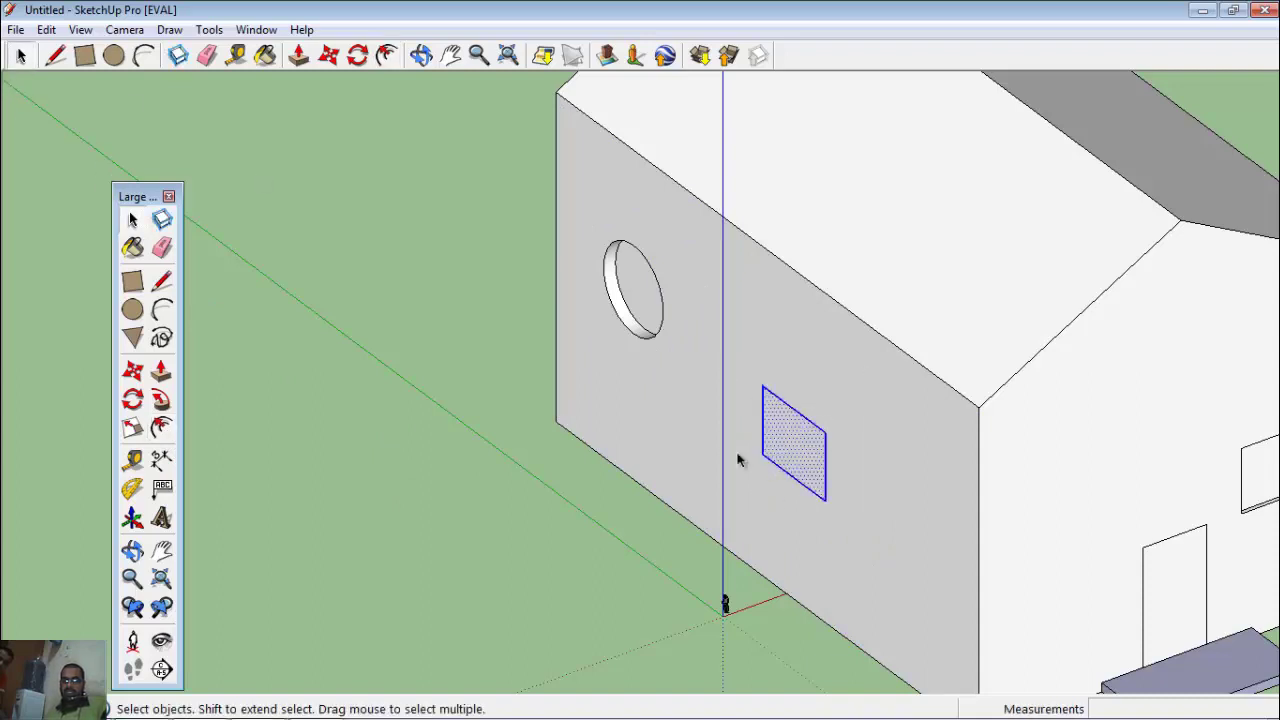
{"action": "left_click", "coordinate": [161, 427]}
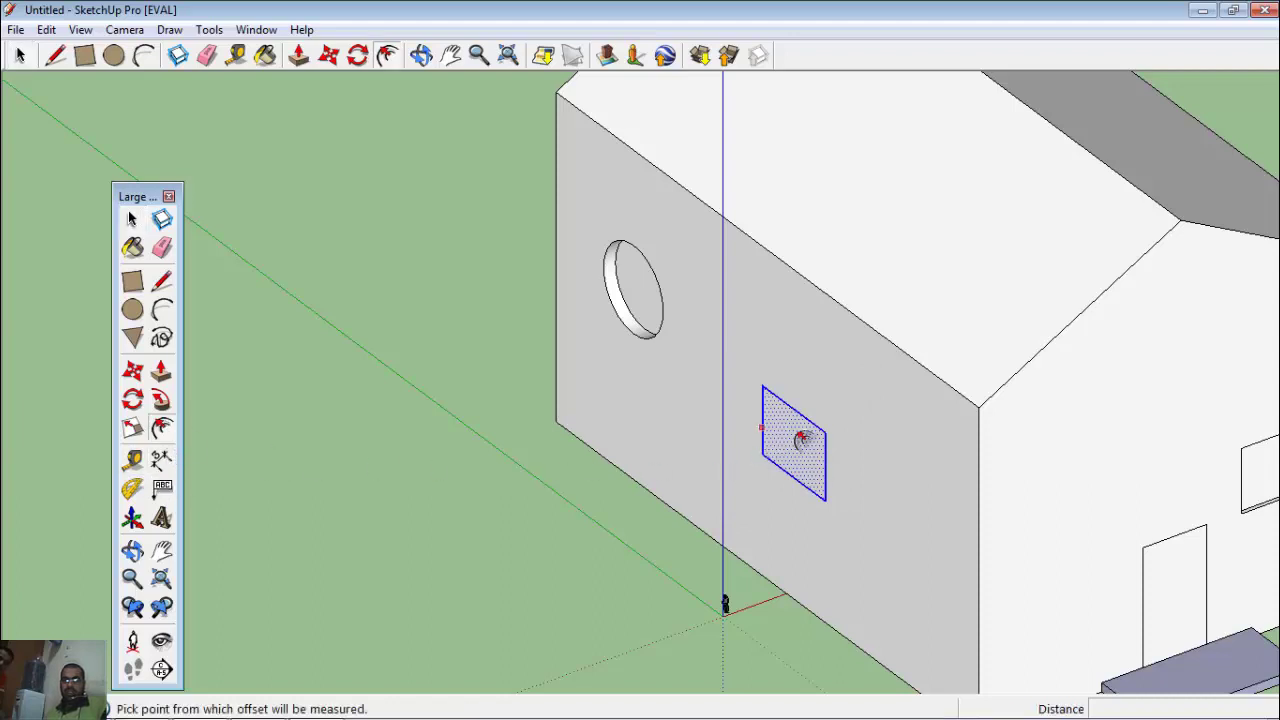
{"action": "left_click", "coordinate": [825, 483]}
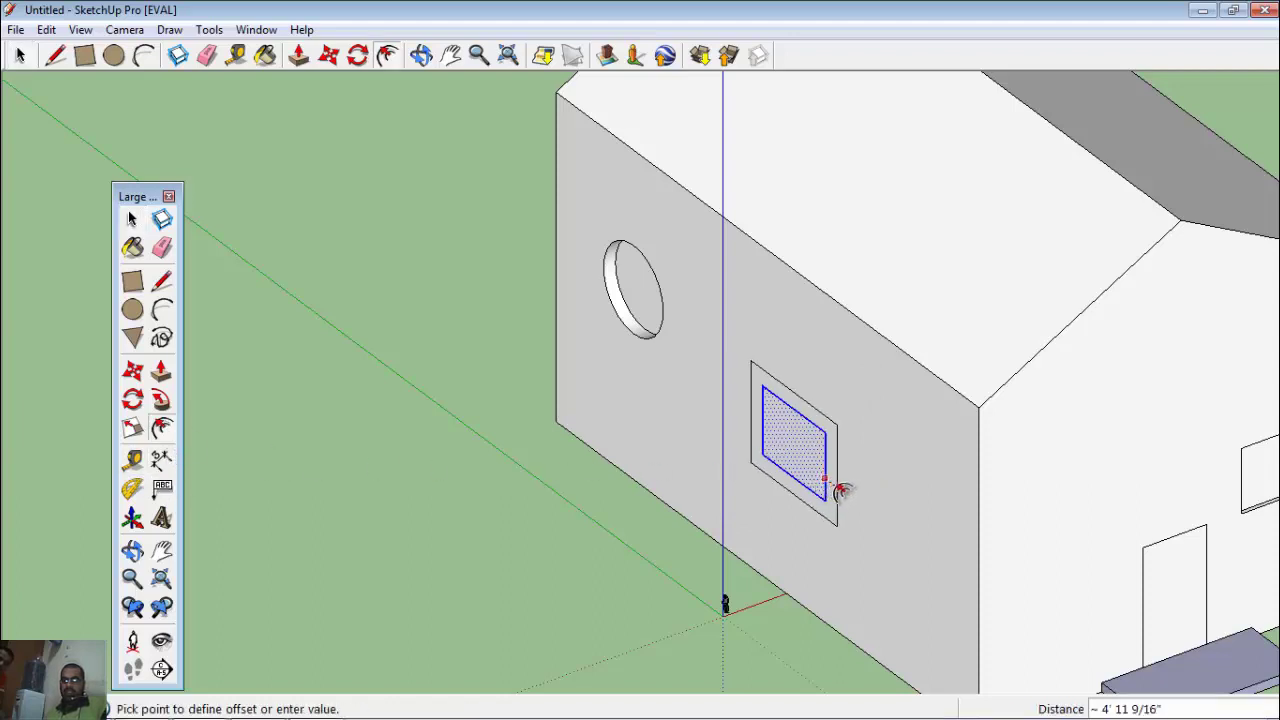
{"action": "left_click", "coordinate": [838, 488]}
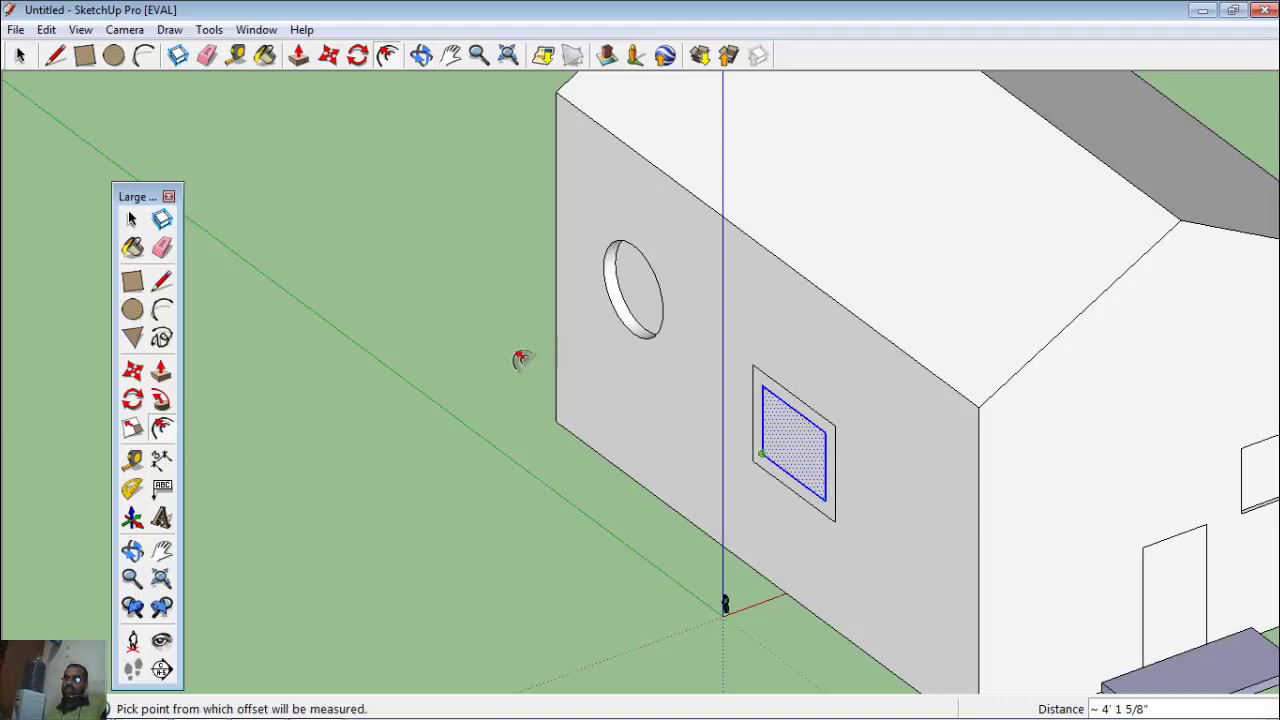
{"action": "key", "text": "Escape"}
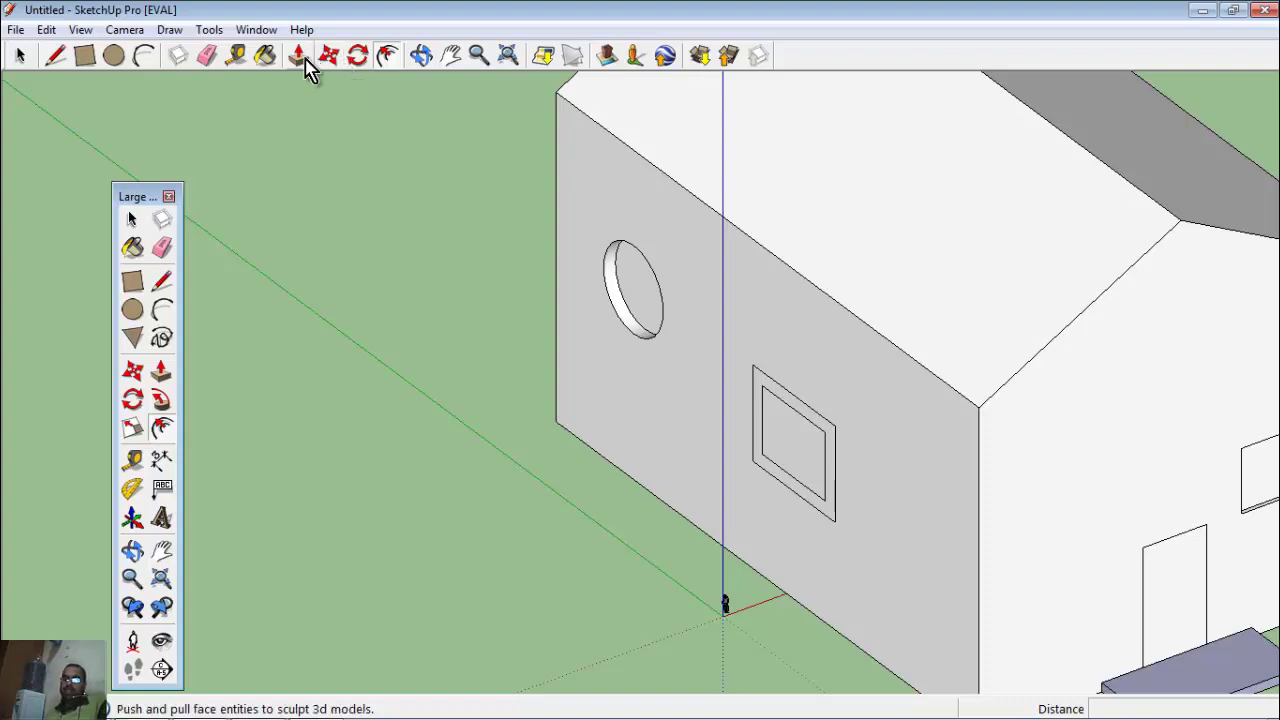
Pull the ring around the square window outward into a raised 3D frame.
{"action": "left_click", "coordinate": [304, 59]}
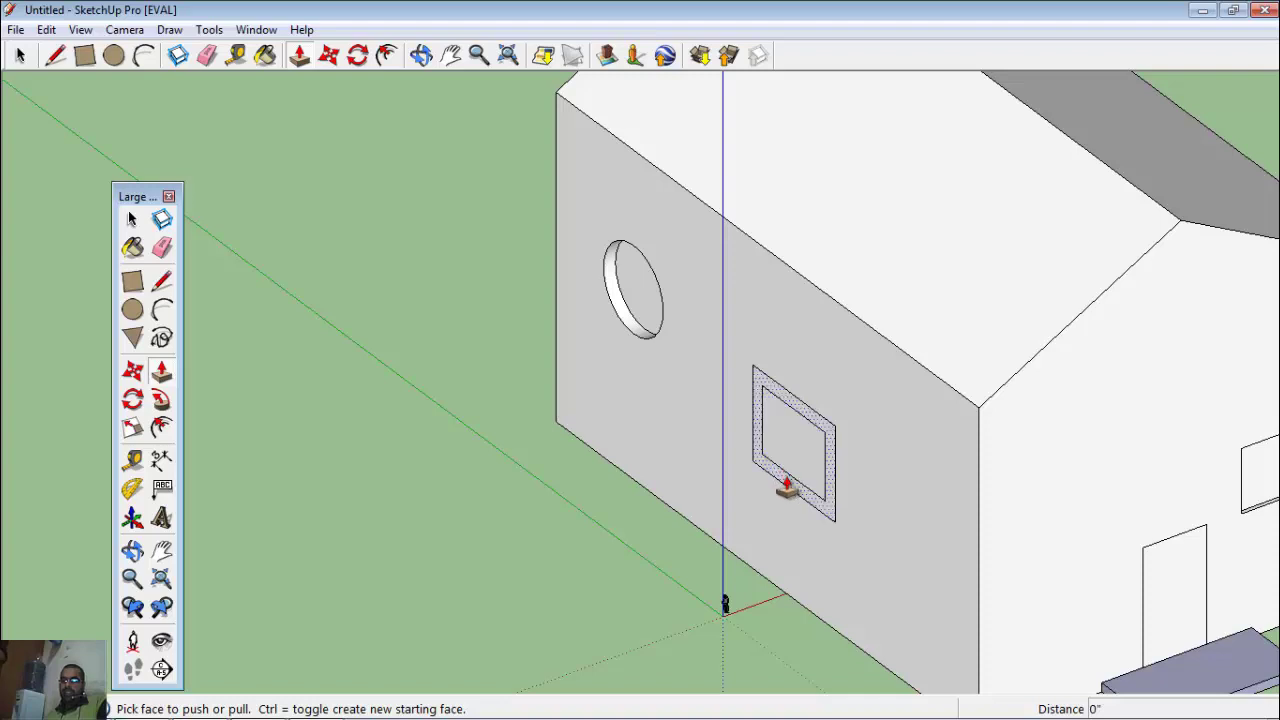
{"action": "left_click", "coordinate": [786, 488]}
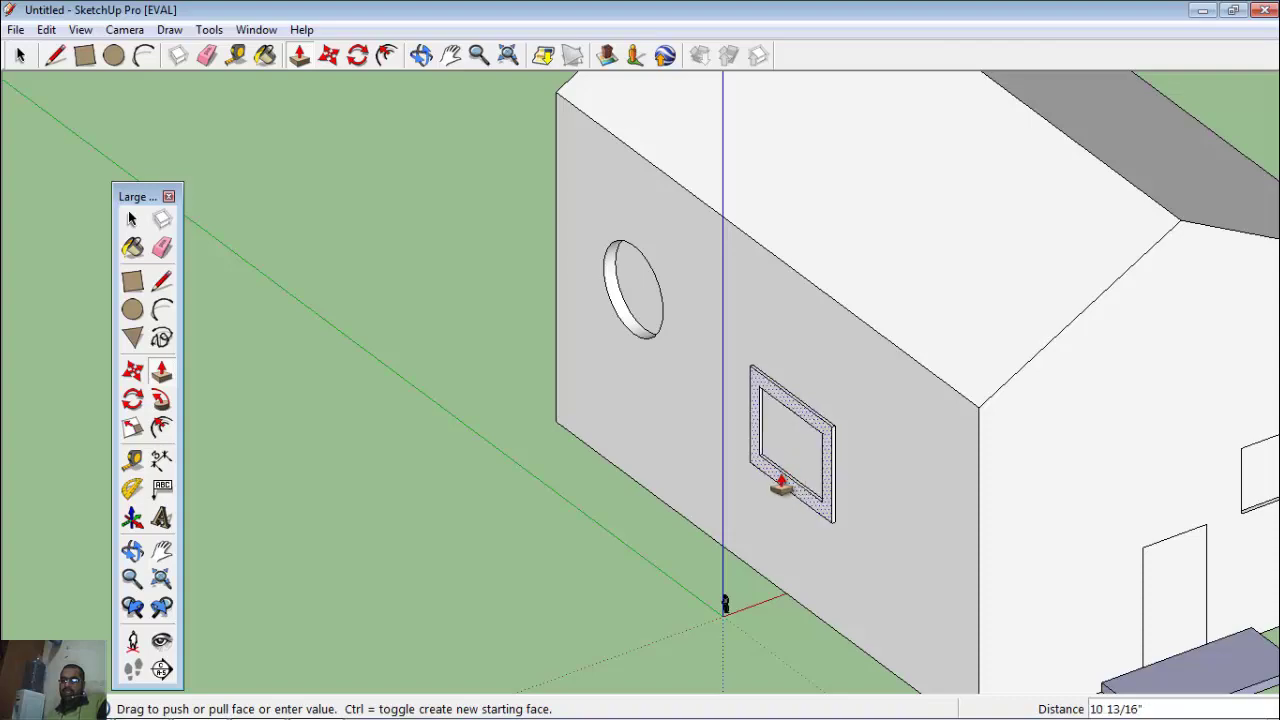
{"action": "left_click", "coordinate": [772, 488]}
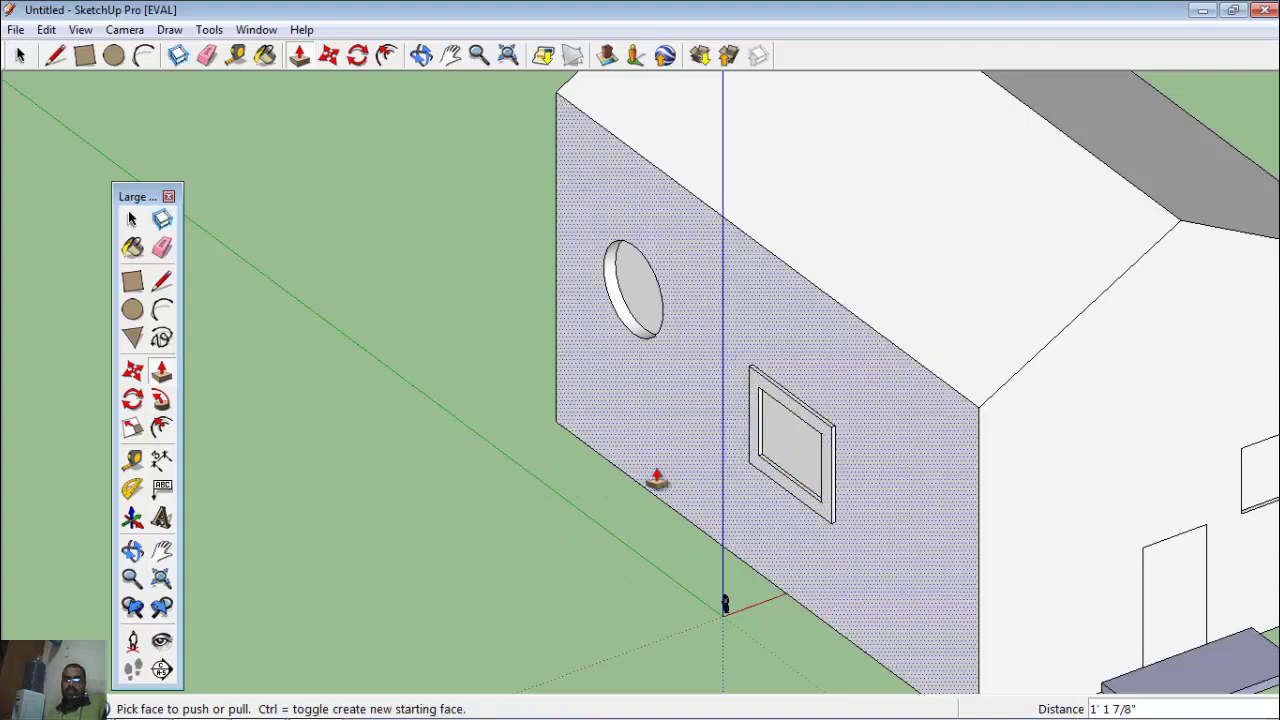
{"action": "scroll", "coordinate": [640, 500], "scroll_direction": "down", "scroll_amount": 3}
{"action": "middle_click_drag", "start_coordinate": [417, 423], "coordinate": [703, 363]}
{"action": "middle_click_drag", "start_coordinate": [783, 493], "coordinate": [800, 490]}
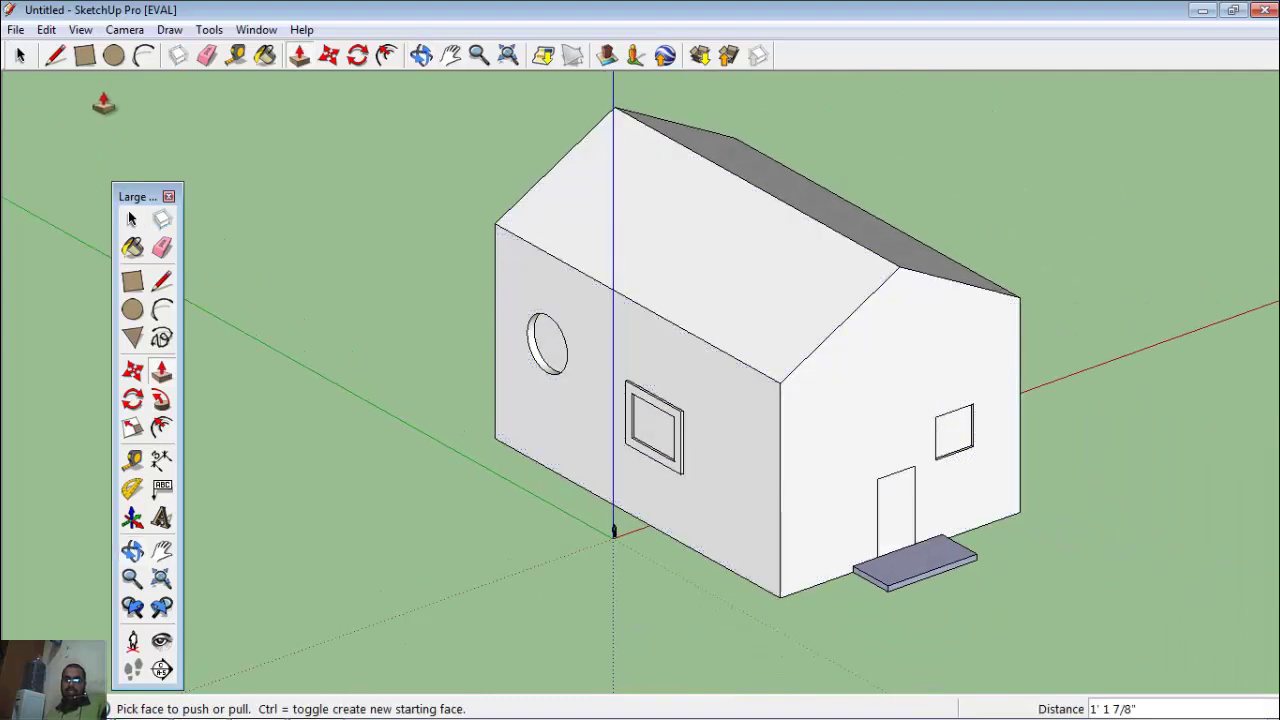
Draw a line on the front gable wall parallel to the sloping roof edge.
{"action": "left_click", "coordinate": [85, 55]}
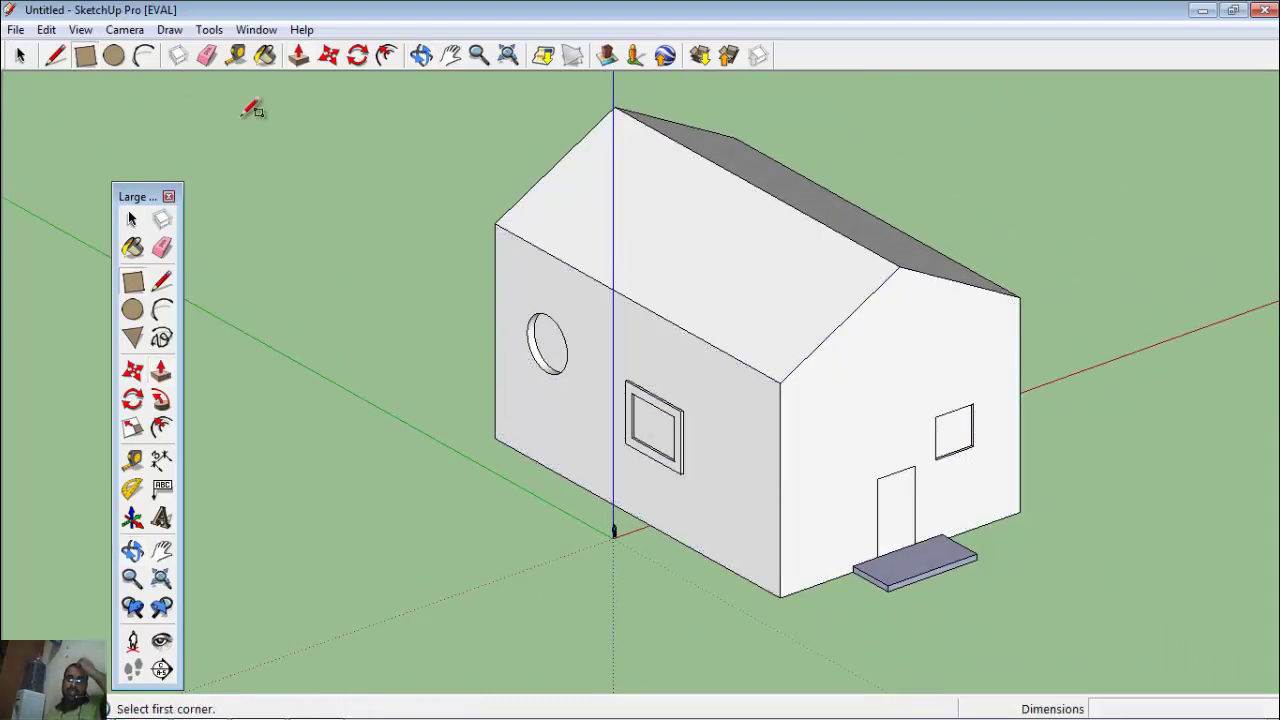
{"action": "left_click", "coordinate": [780, 382]}
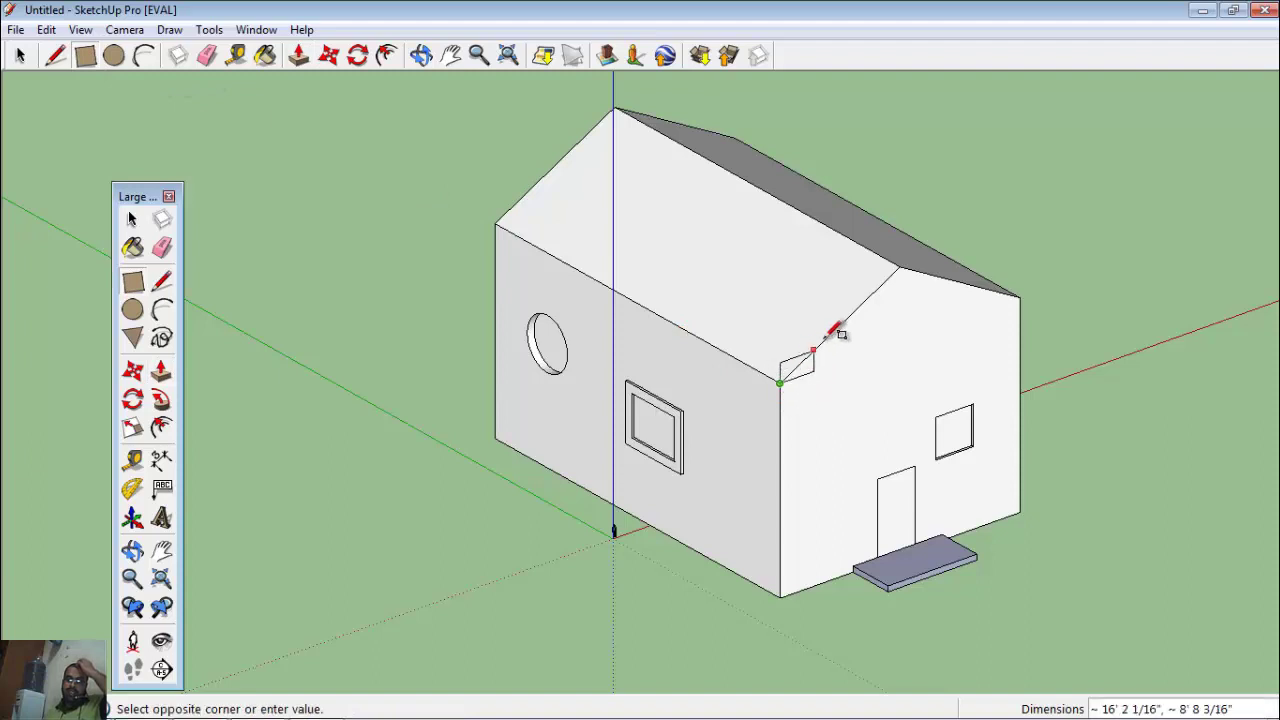
{"action": "key", "text": "Escape"}
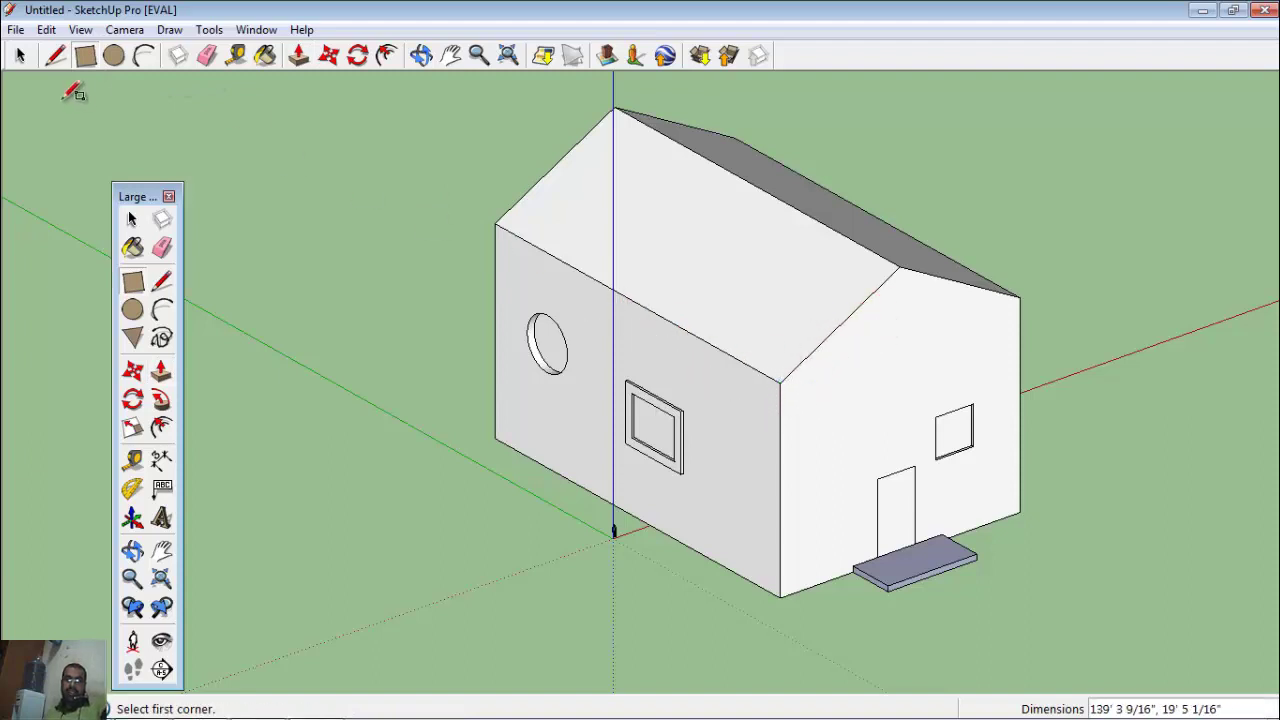
{"action": "left_click", "coordinate": [55, 55]}
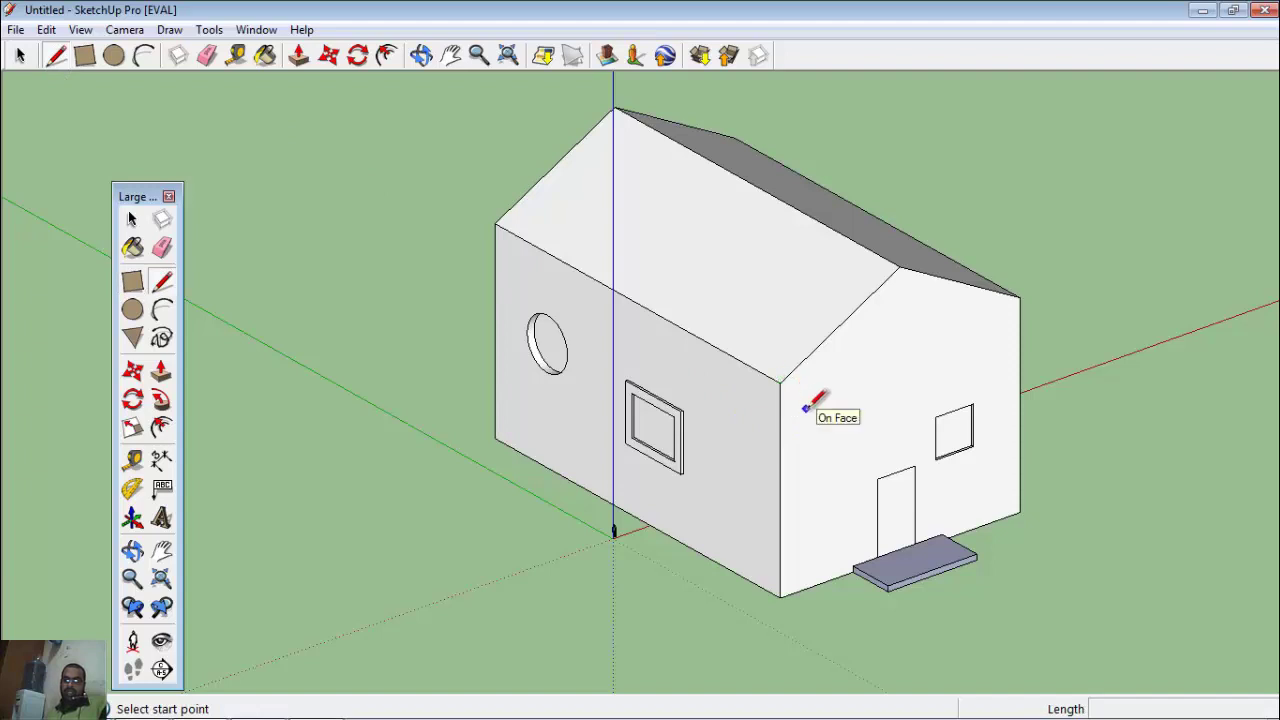
{"action": "left_click", "coordinate": [806, 408]}
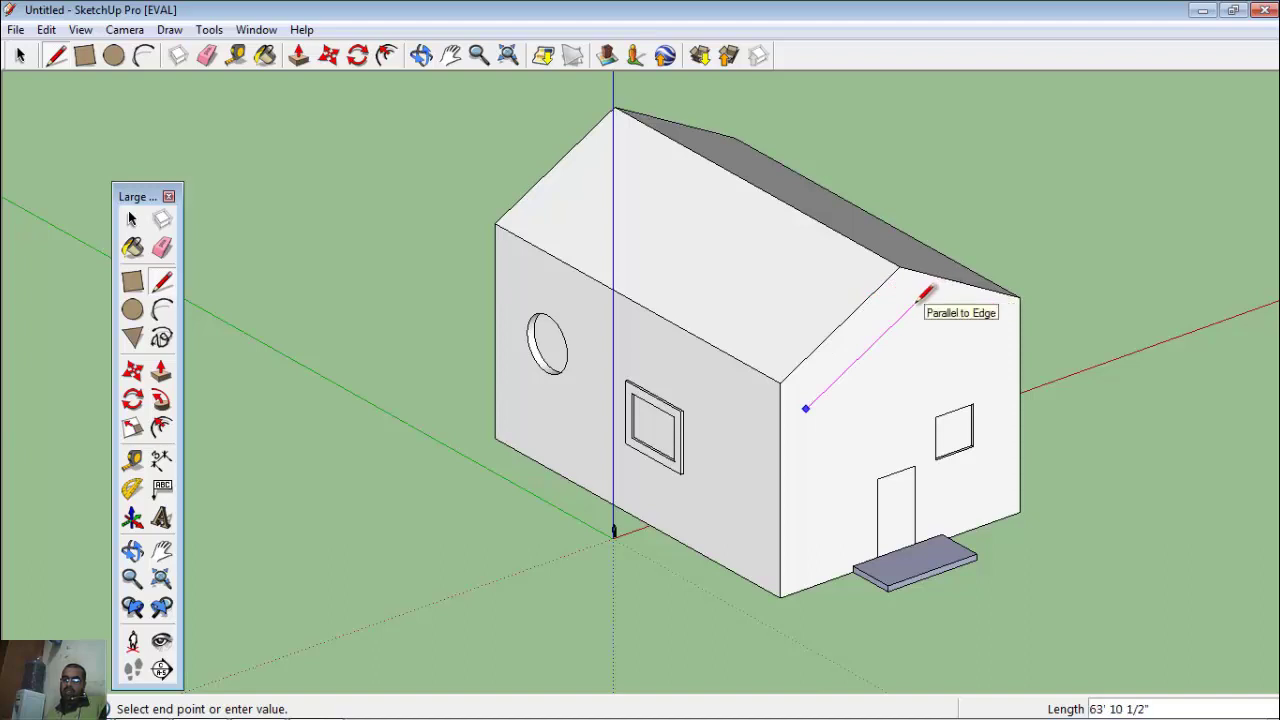
{"action": "left_click", "coordinate": [914, 304]}
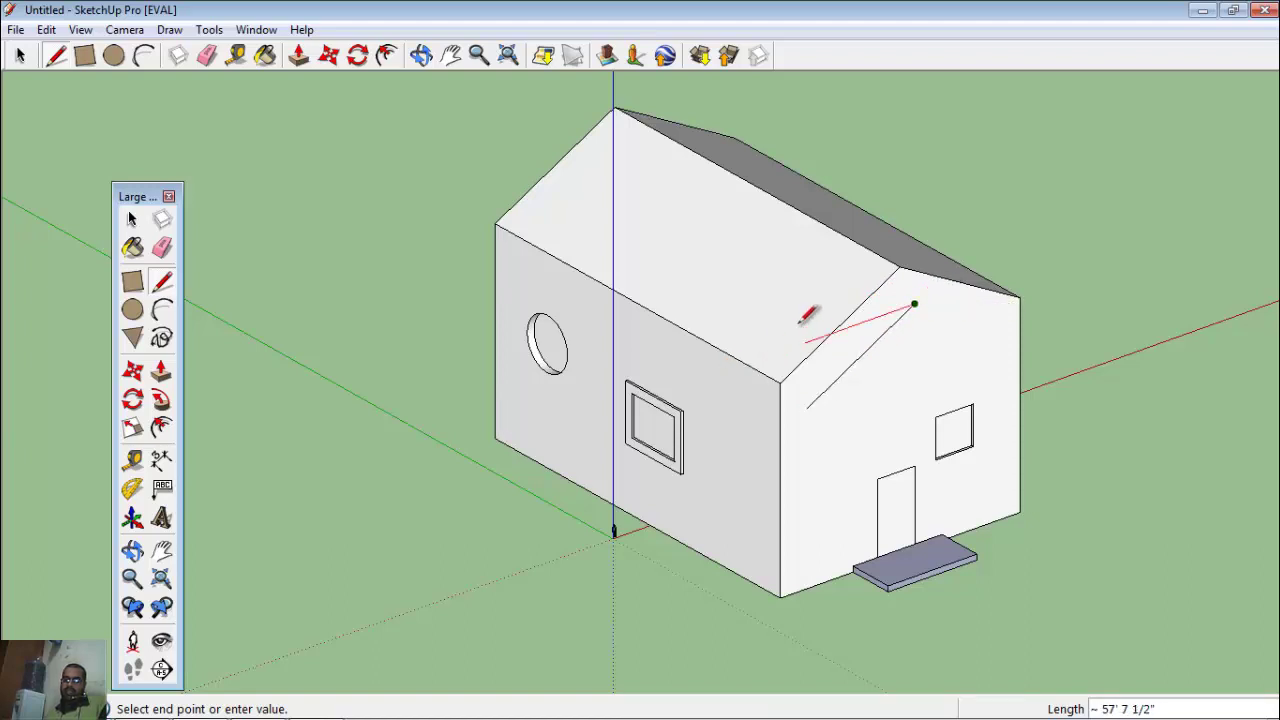
{"action": "key", "text": "Escape"}
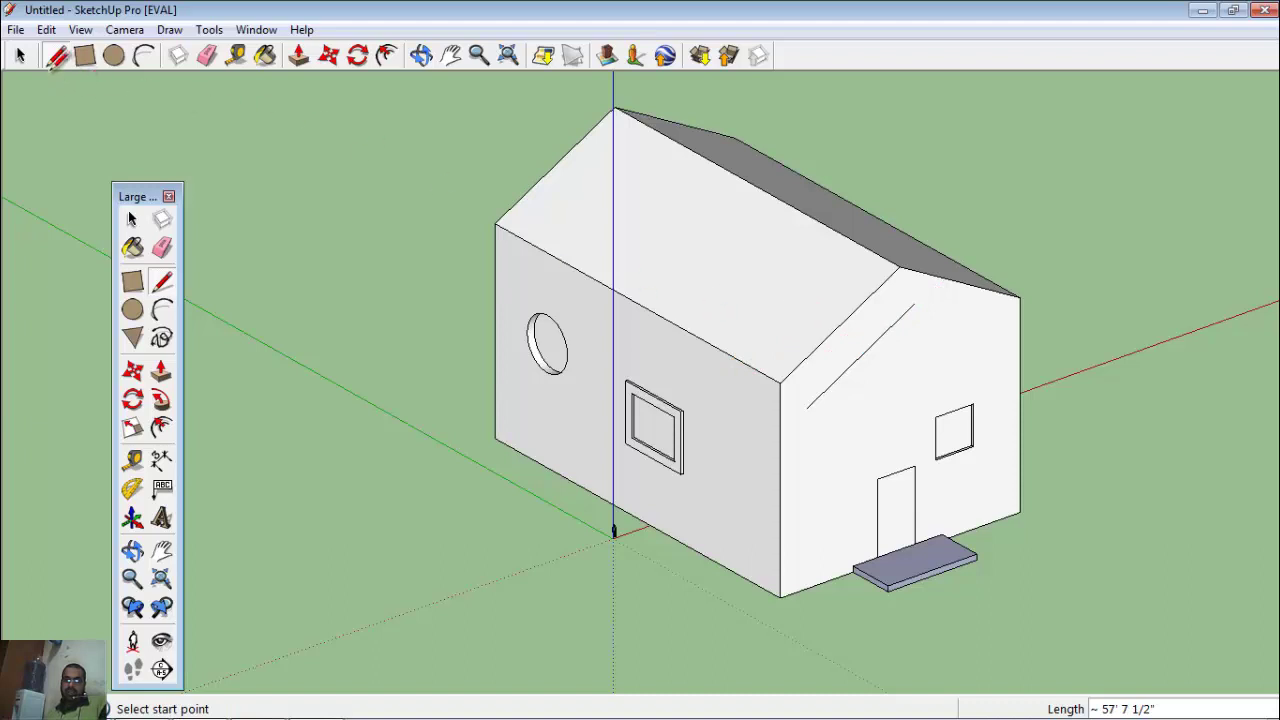
Close both ends of the strip with lines to the eave corner and the roof edge near the peak.
{"action": "left_click", "coordinate": [780, 382]}
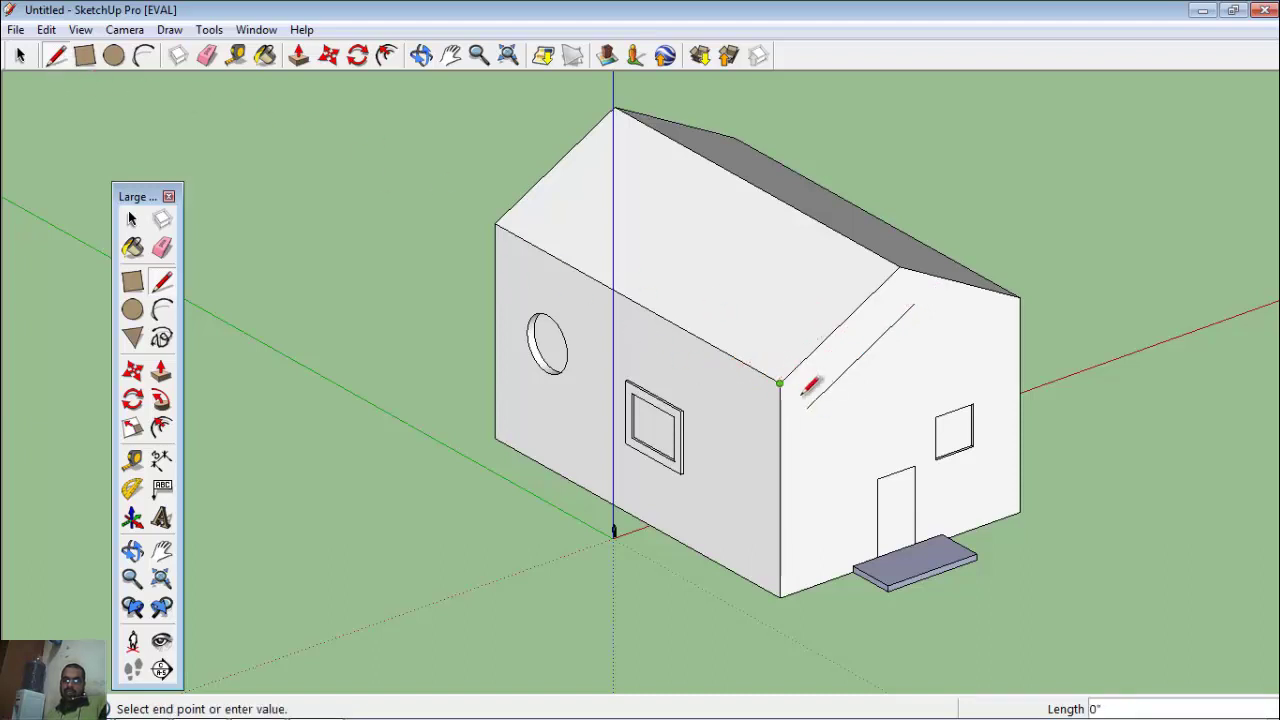
{"action": "left_click", "coordinate": [885, 283]}
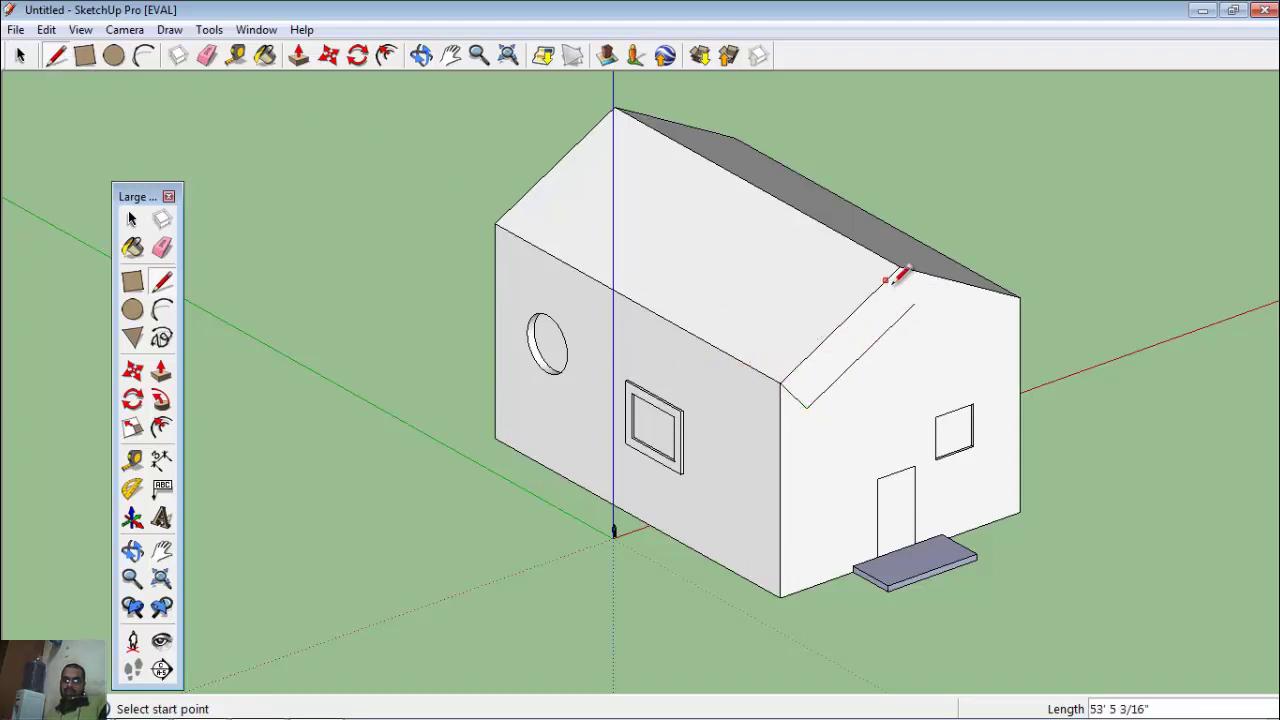
{"action": "left_click", "coordinate": [899, 267]}
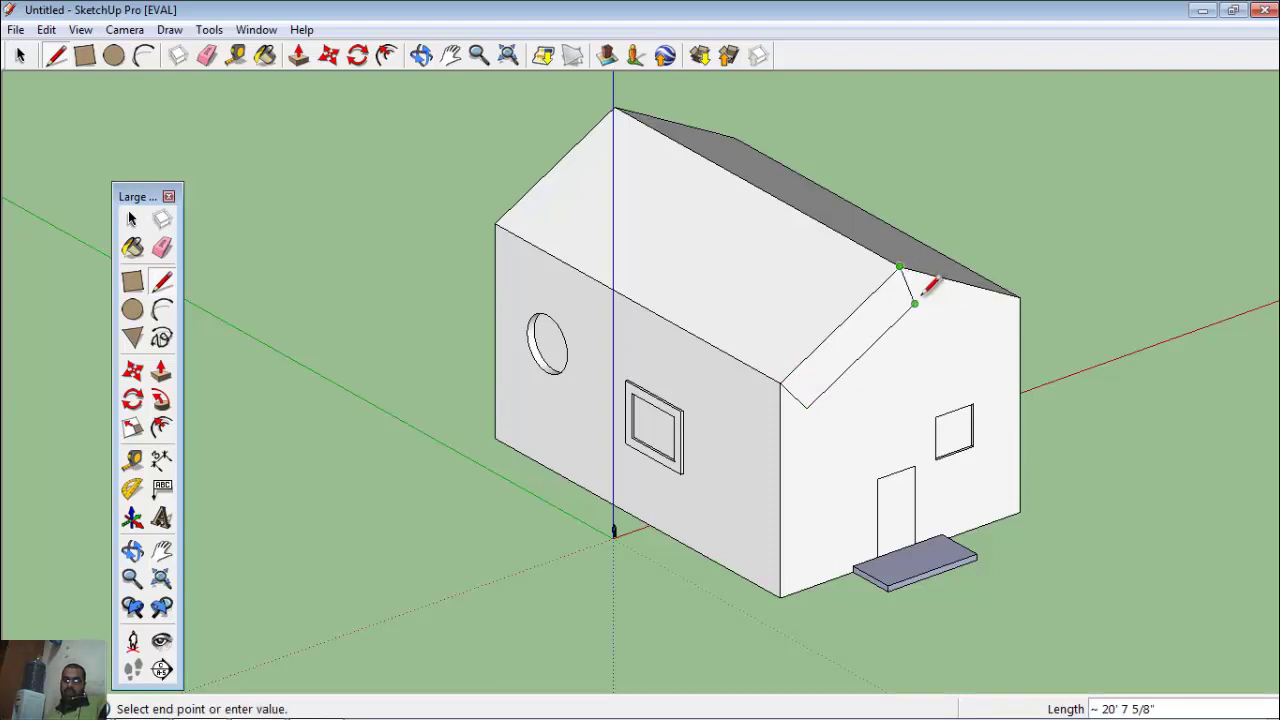
{"action": "left_click", "coordinate": [913, 303]}
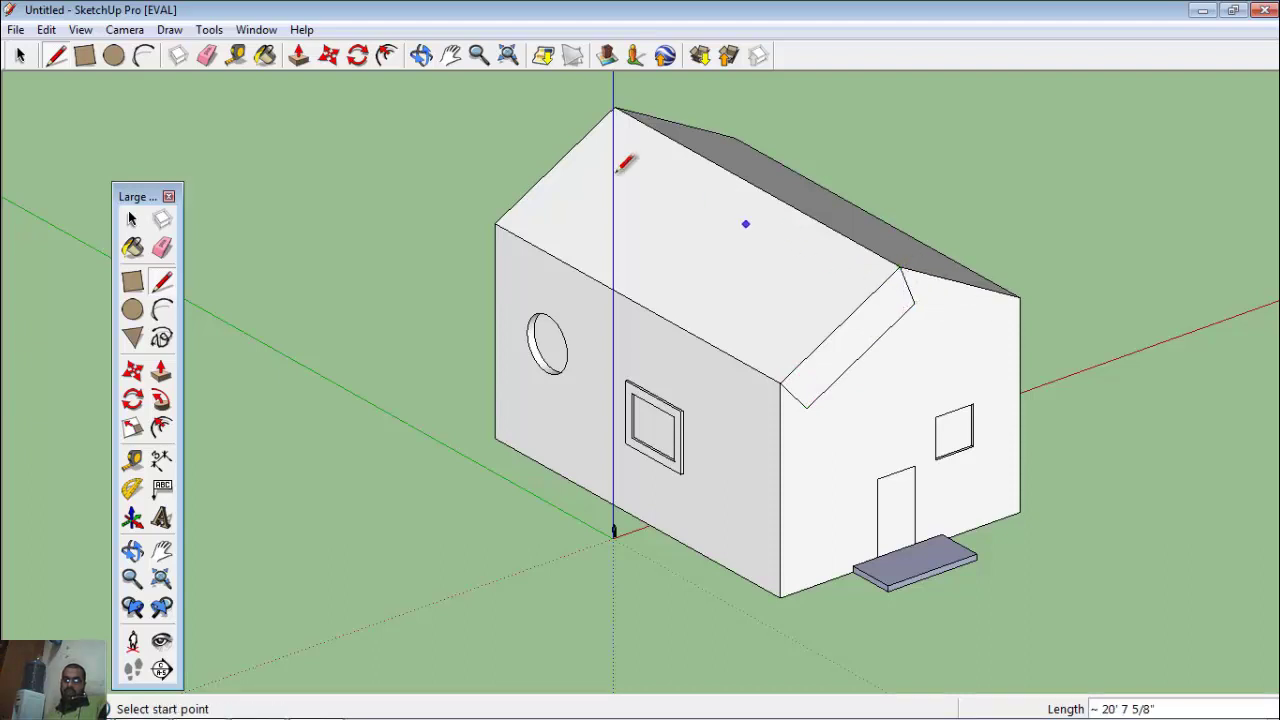
{"action": "left_click", "coordinate": [299, 68]}
Push the narrow strip along the front gable's roof edge to form the roof band notch.
{"action": "left_click", "coordinate": [848, 362]}
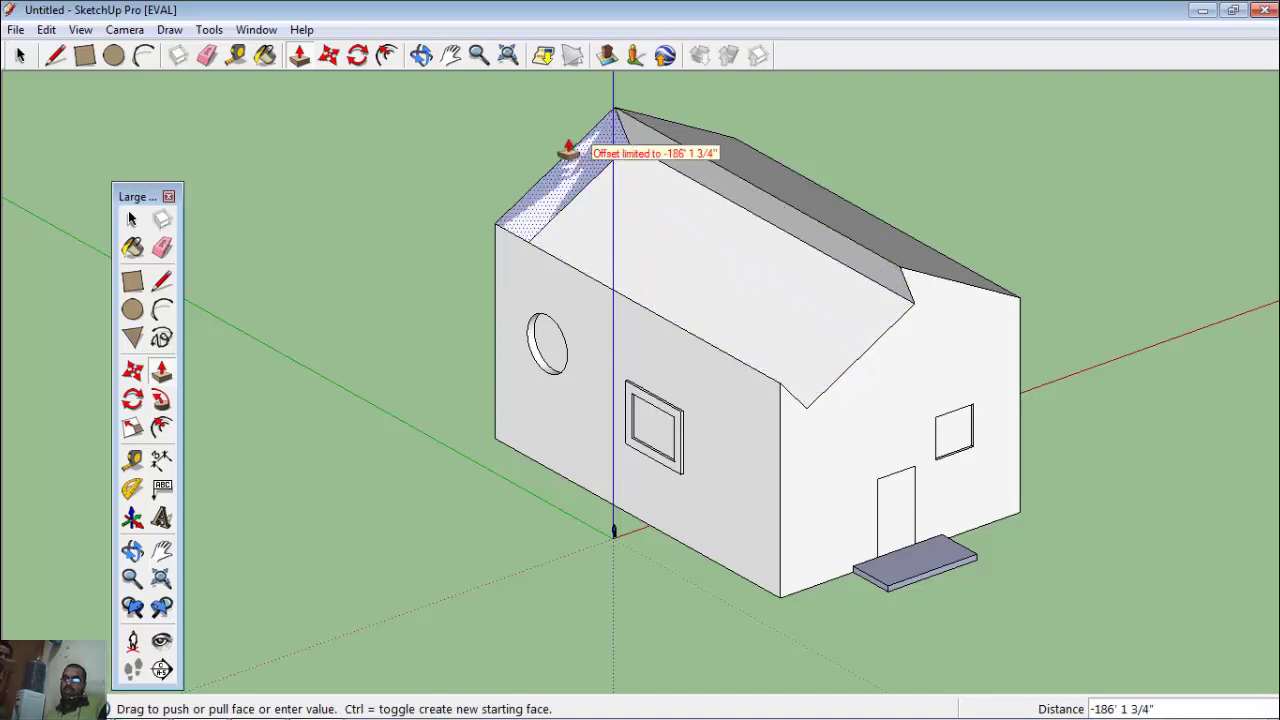
{"action": "key", "text": "Escape"}
{"action": "left_click", "coordinate": [737, 297]}
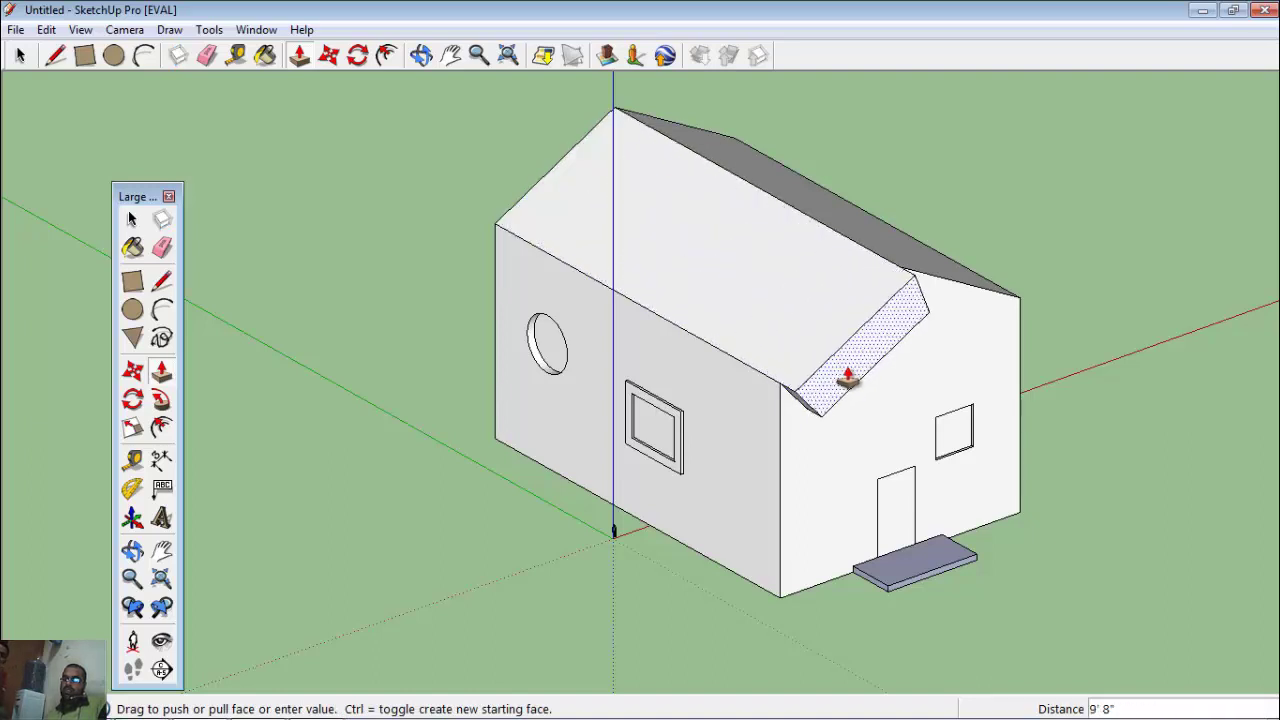
{"action": "left_click", "coordinate": [809, 358]}
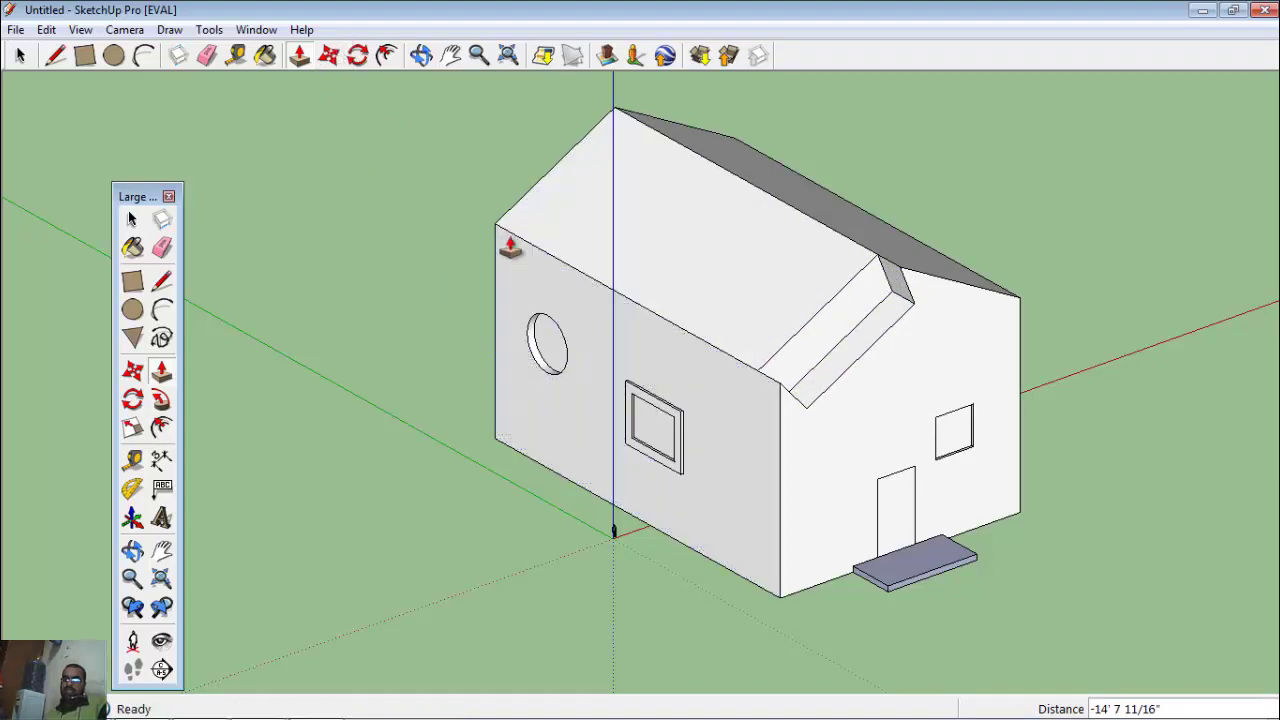
Draw a short line across the side window frame's right edge to split it.
{"action": "scroll", "coordinate": [794, 606], "scroll_direction": "up", "scroll_amount": 2}
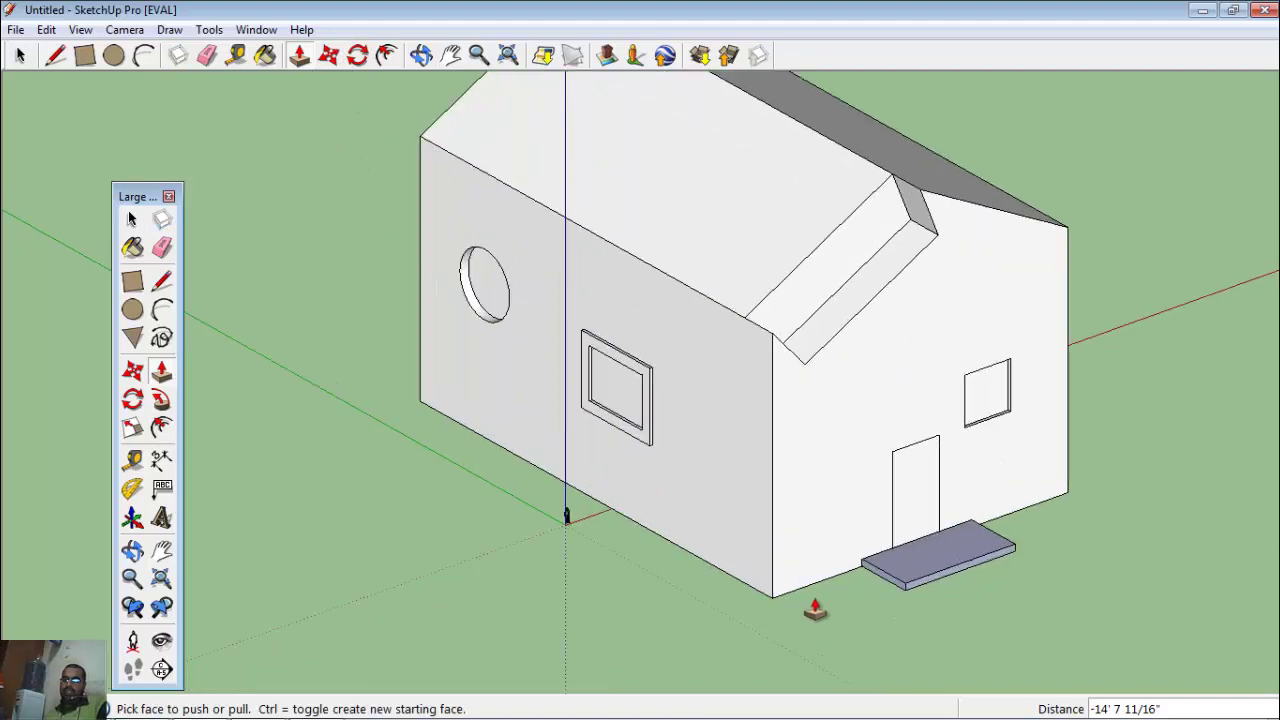
{"action": "scroll", "coordinate": [904, 515], "scroll_direction": "up", "scroll_amount": 2}
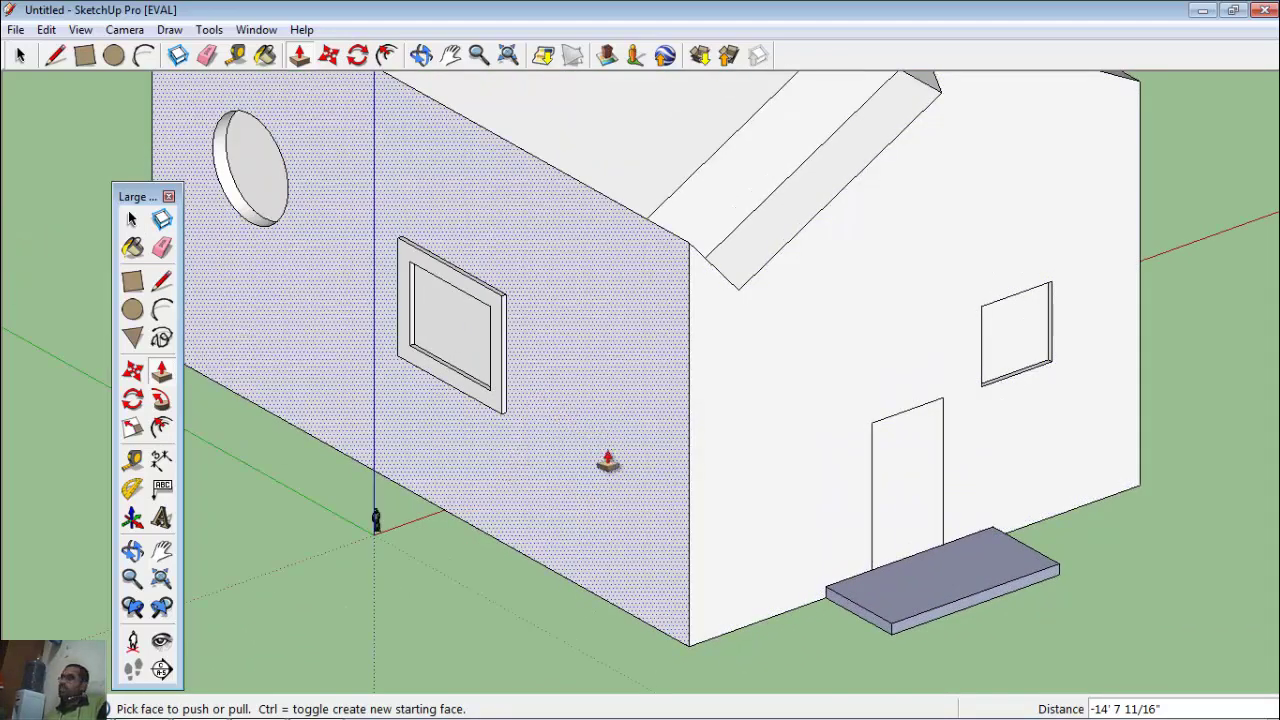
{"action": "scroll", "coordinate": [468, 444], "scroll_direction": "up", "scroll_amount": 2}
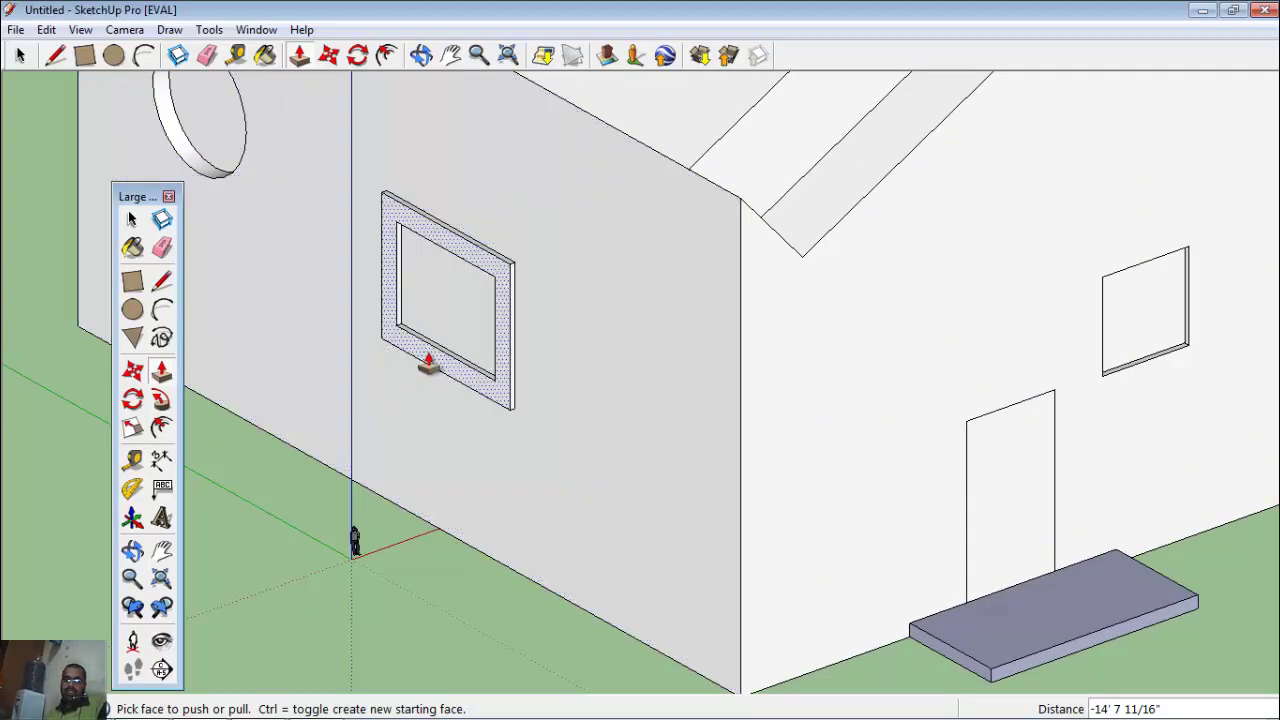
{"action": "scroll", "coordinate": [500, 275], "scroll_direction": "up", "scroll_amount": 3}
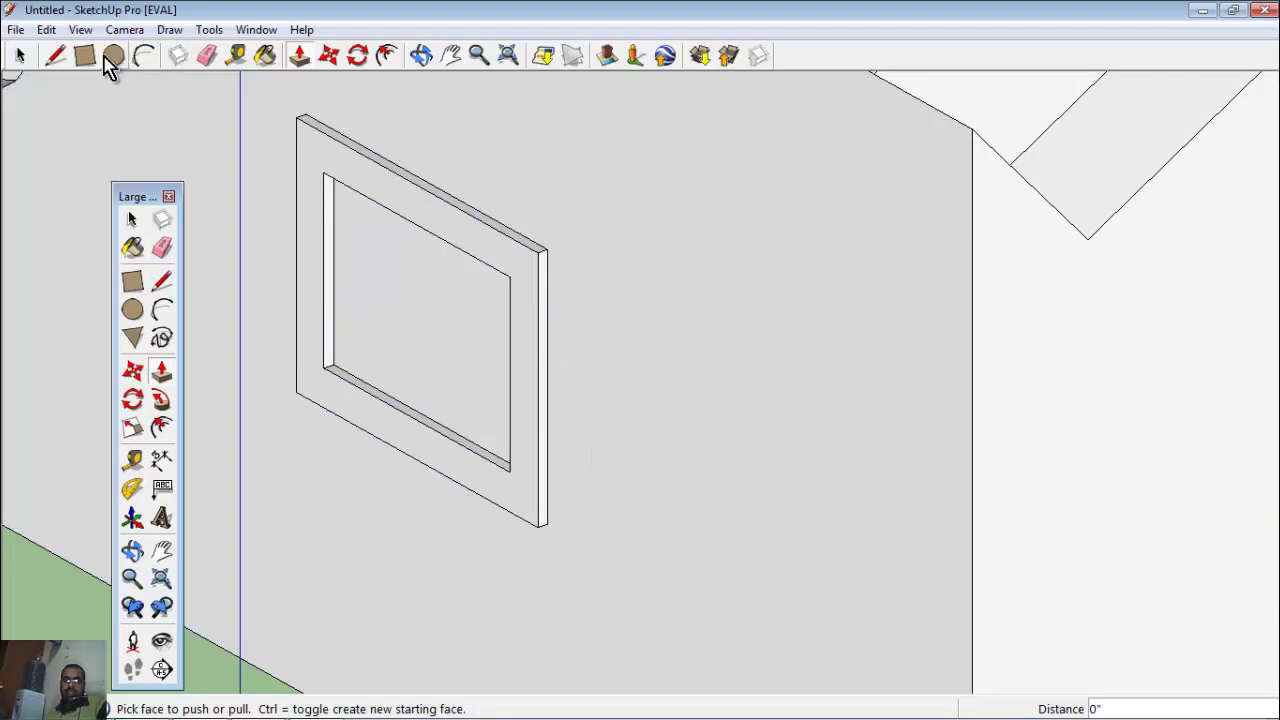
{"action": "left_click", "coordinate": [55, 58]}
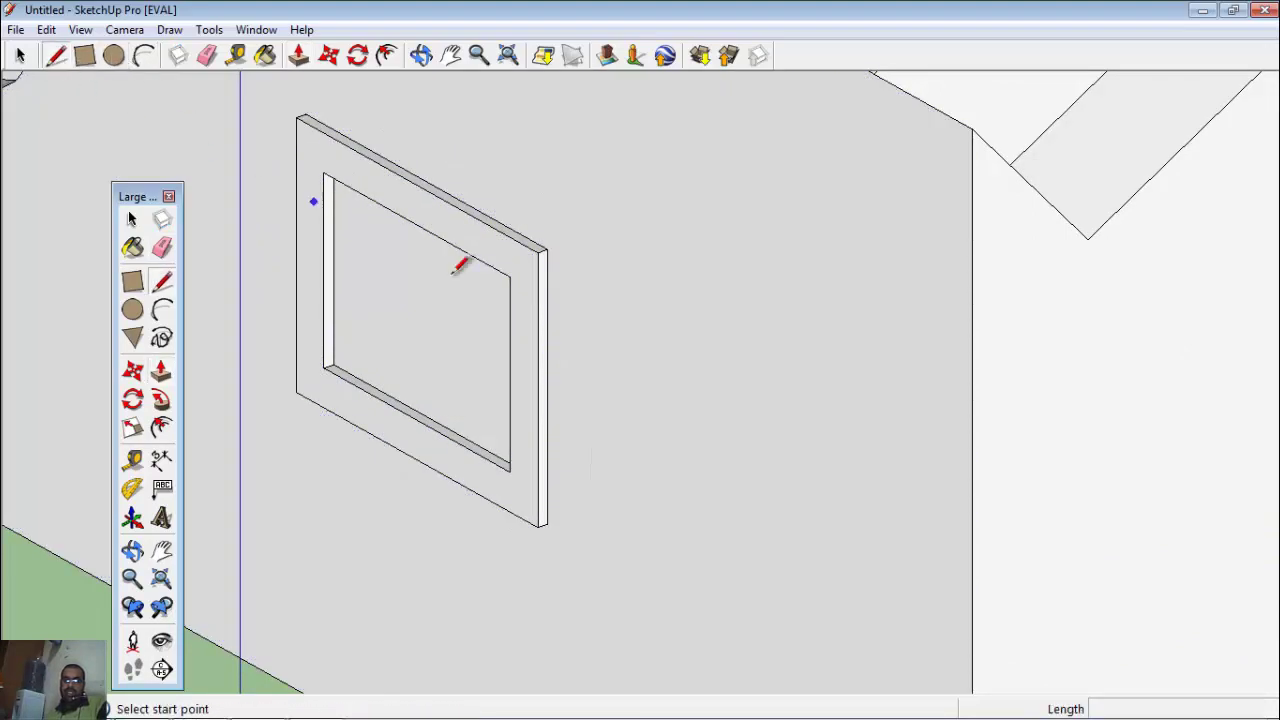
{"action": "left_click", "coordinate": [538, 336]}
{"action": "left_click", "coordinate": [540, 335]}
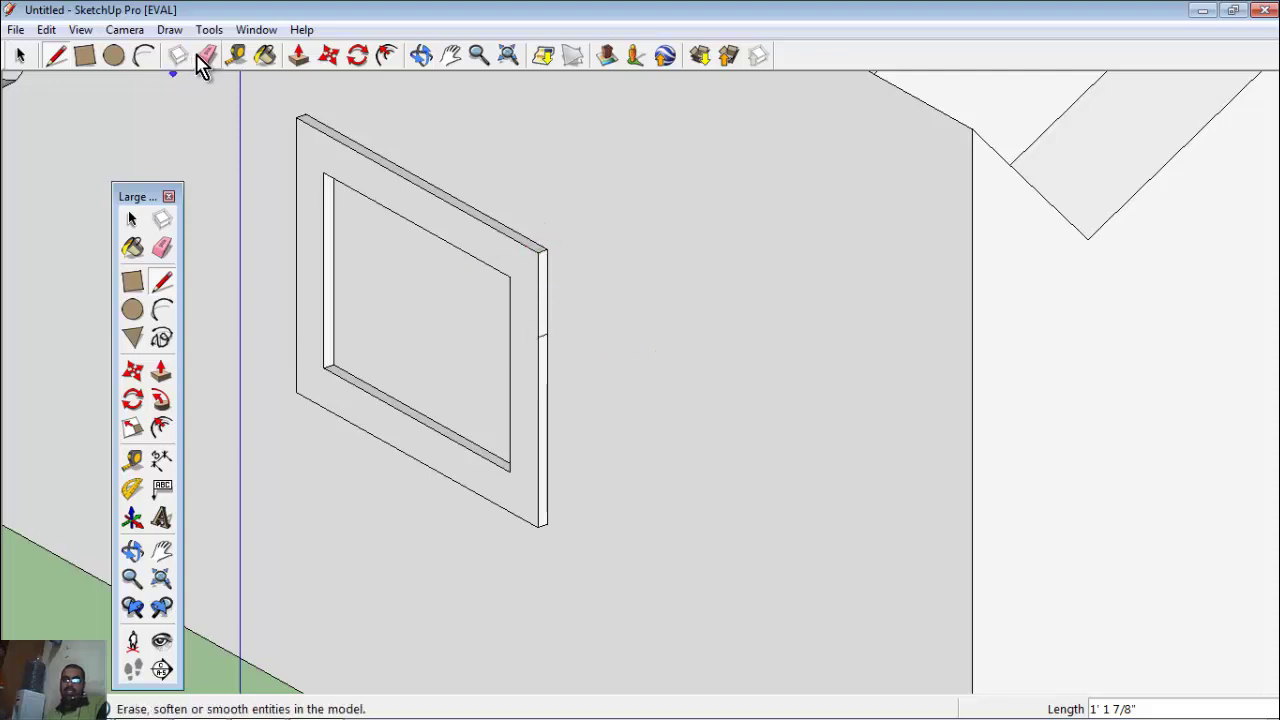
Push/Pull the frame's upper right face 12' 3 5/16" sideways into a protruding tab.
{"action": "left_click", "coordinate": [298, 56]}
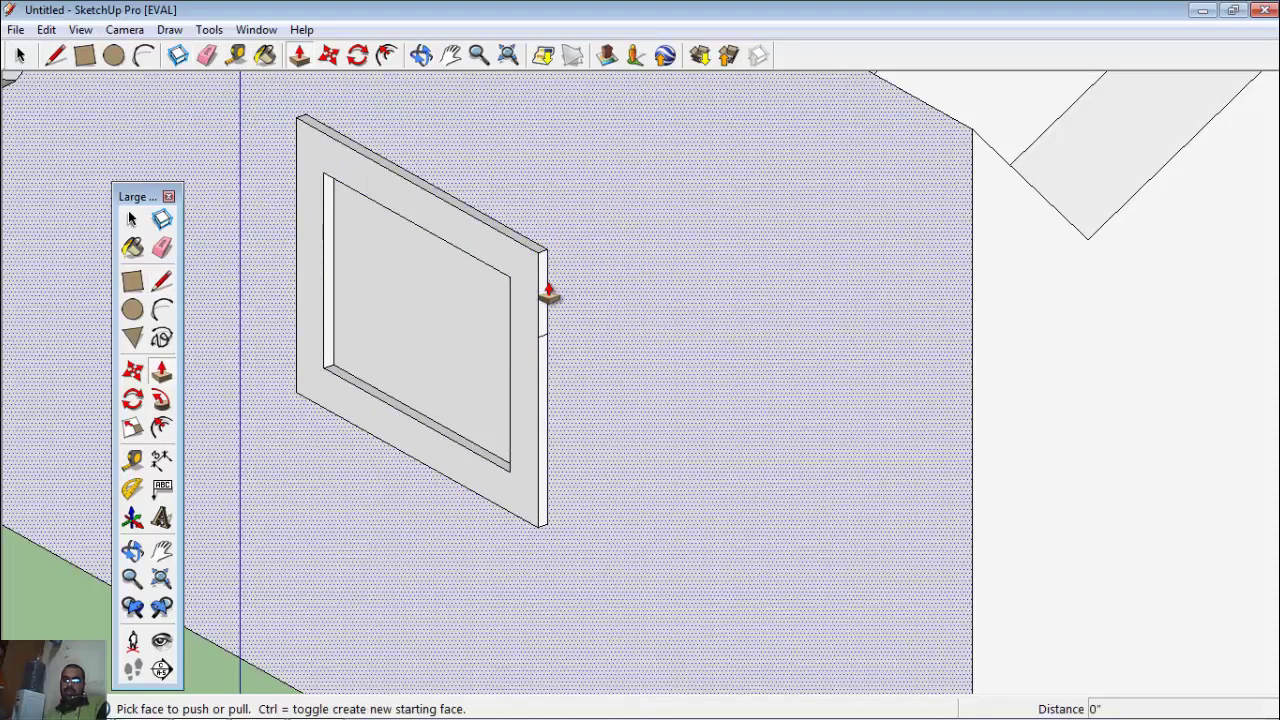
{"action": "left_click", "coordinate": [545, 293]}
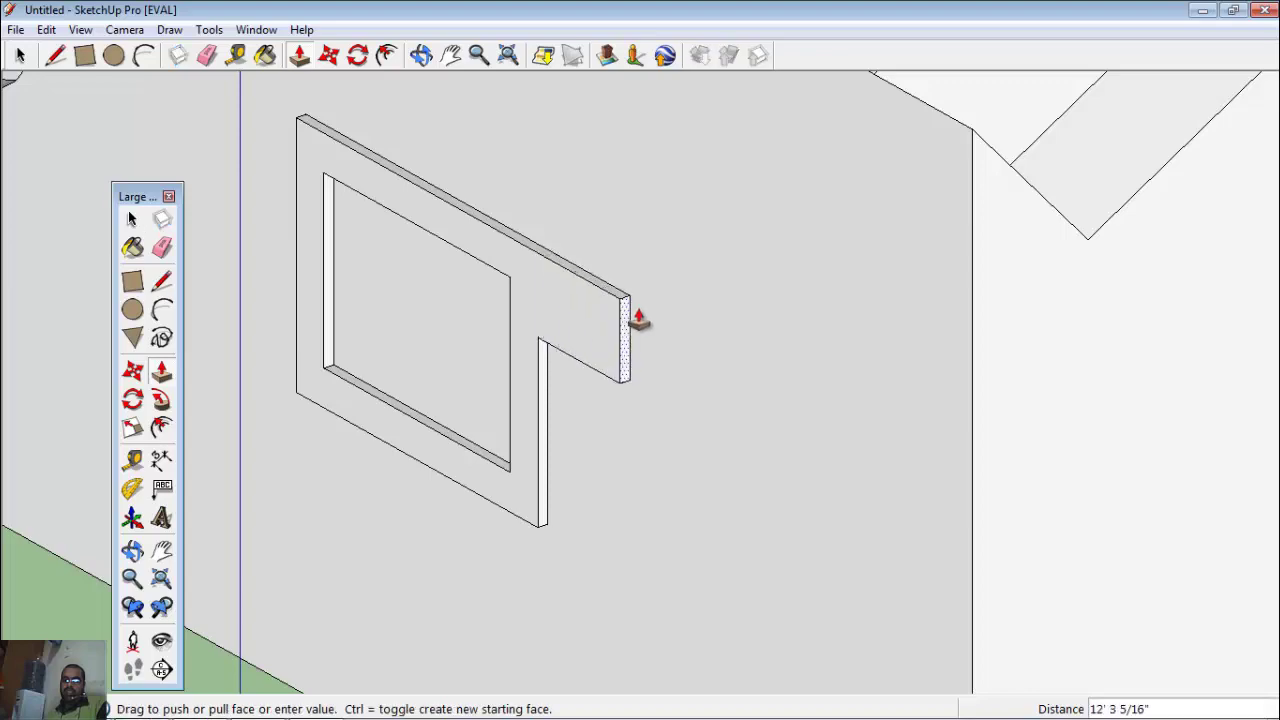
{"action": "left_click", "coordinate": [628, 318]}
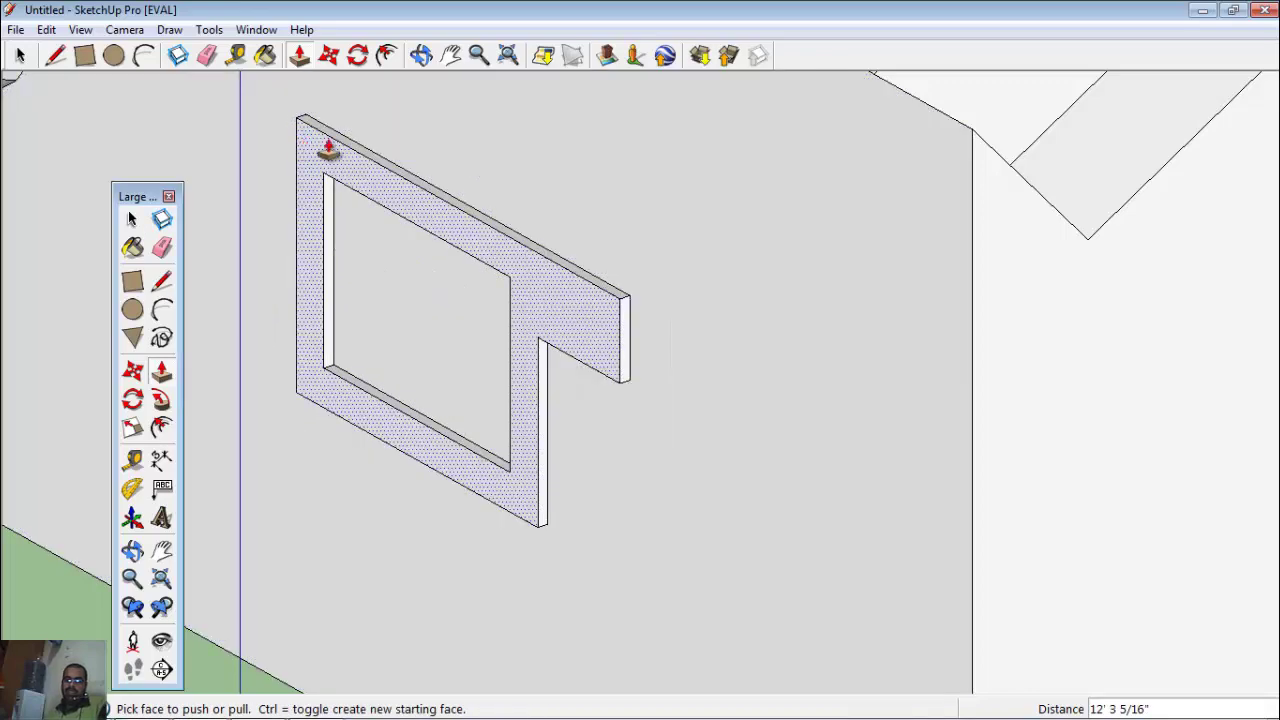